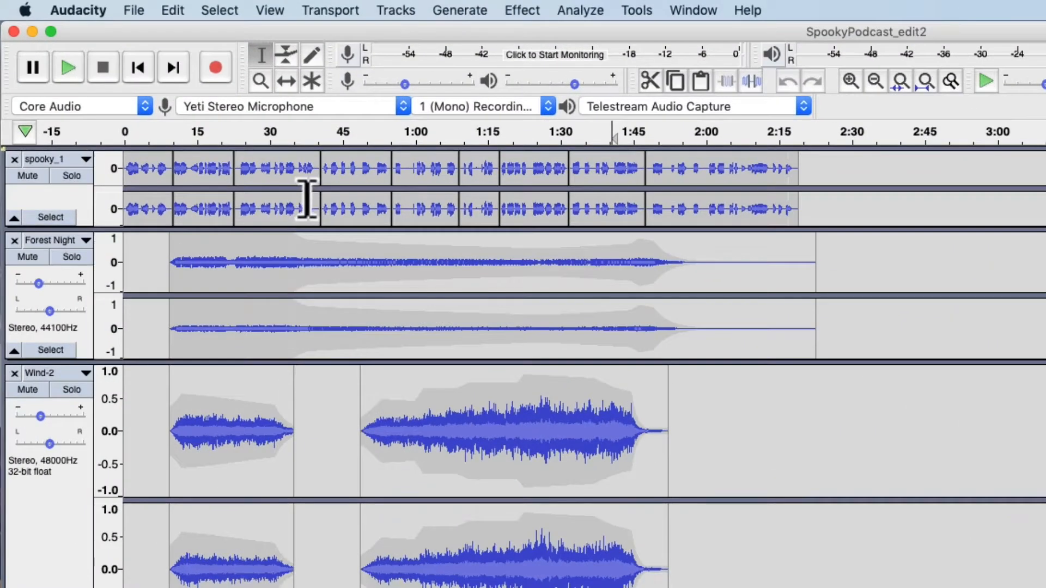
- Try deleting the narration between about 0:27 and 0:38 in the spooky_1 track, and undo the deletion
click(185, 116)
drag(312, 196, 254, 197)
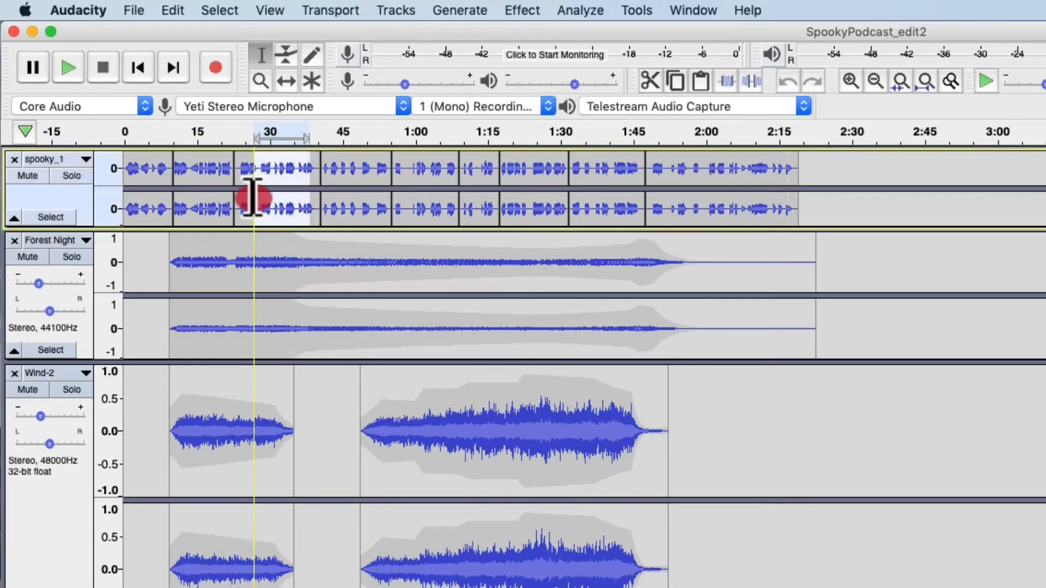
key(Delete)
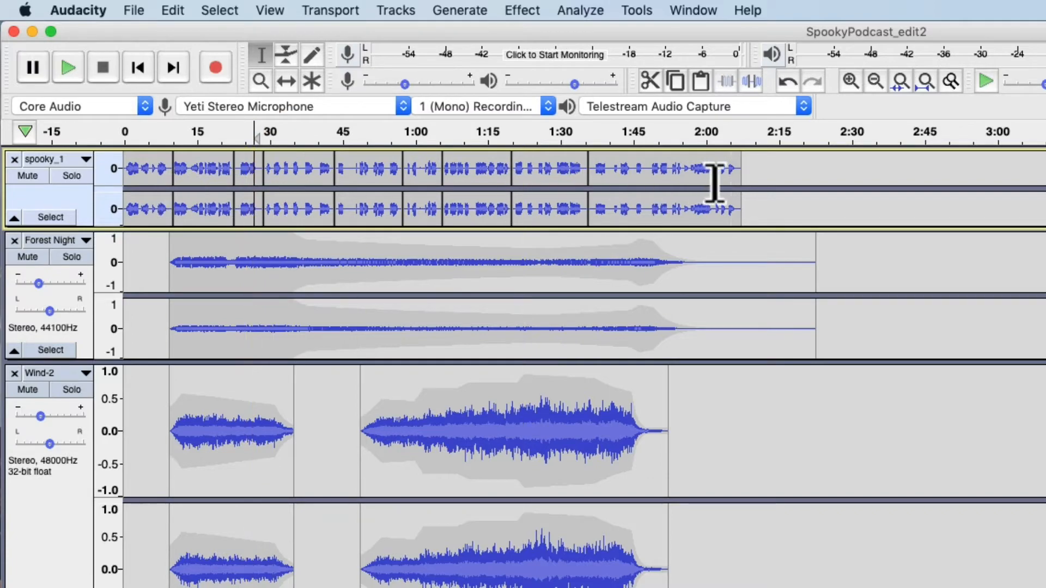
scroll(474, 542, down, 5)
scroll(474, 540, up, 5)
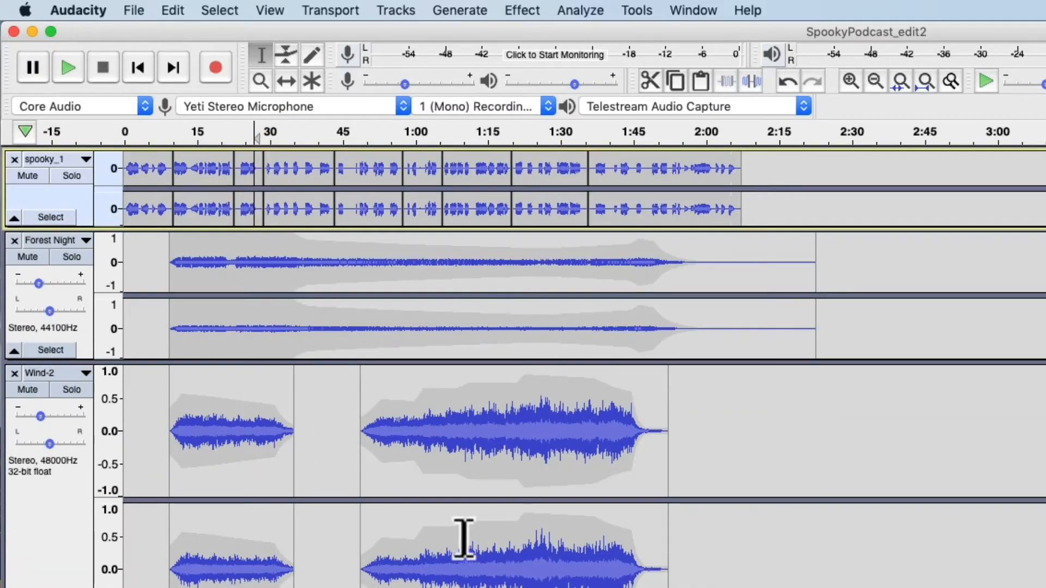
key(super+z)
click(265, 245)
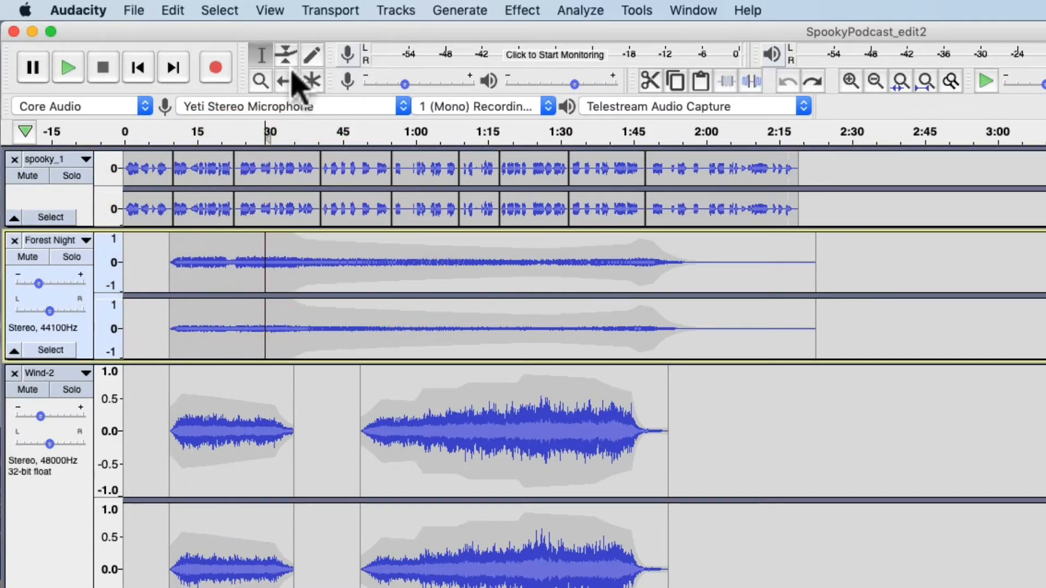
- Fit all tracks to the height of the window
click(272, 10)
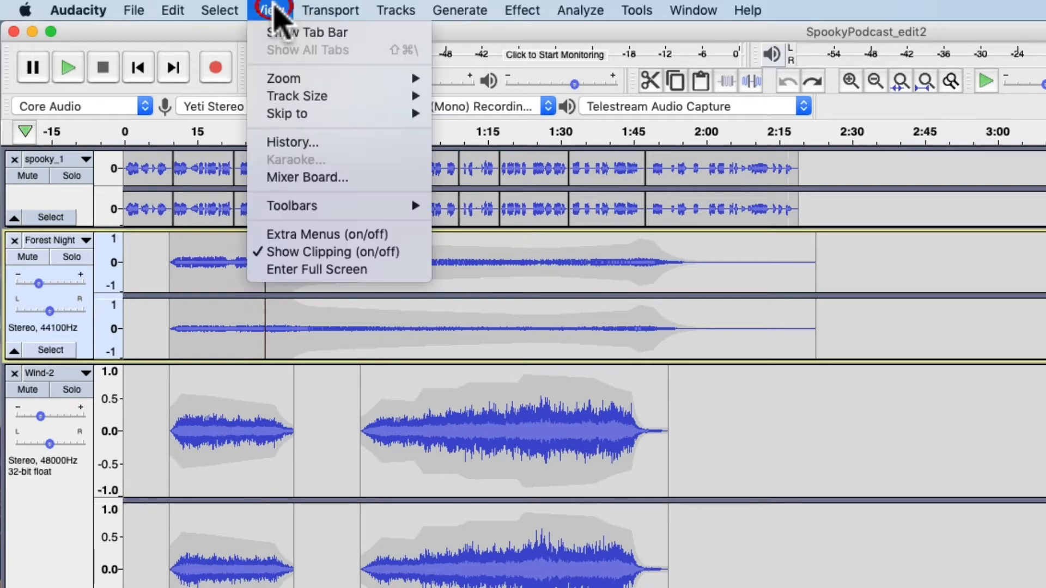
mouse_move(326, 107)
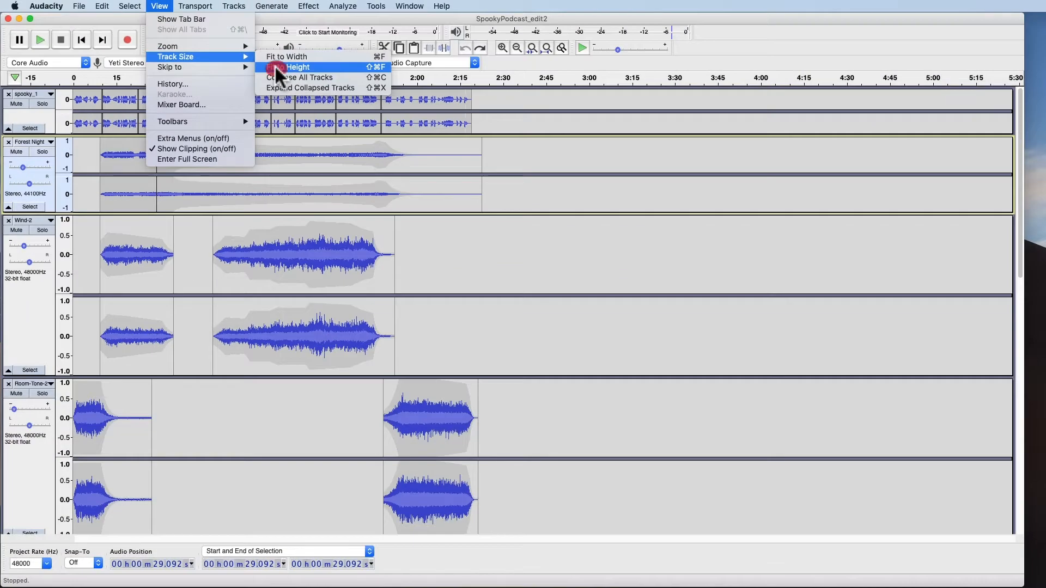
click(469, 116)
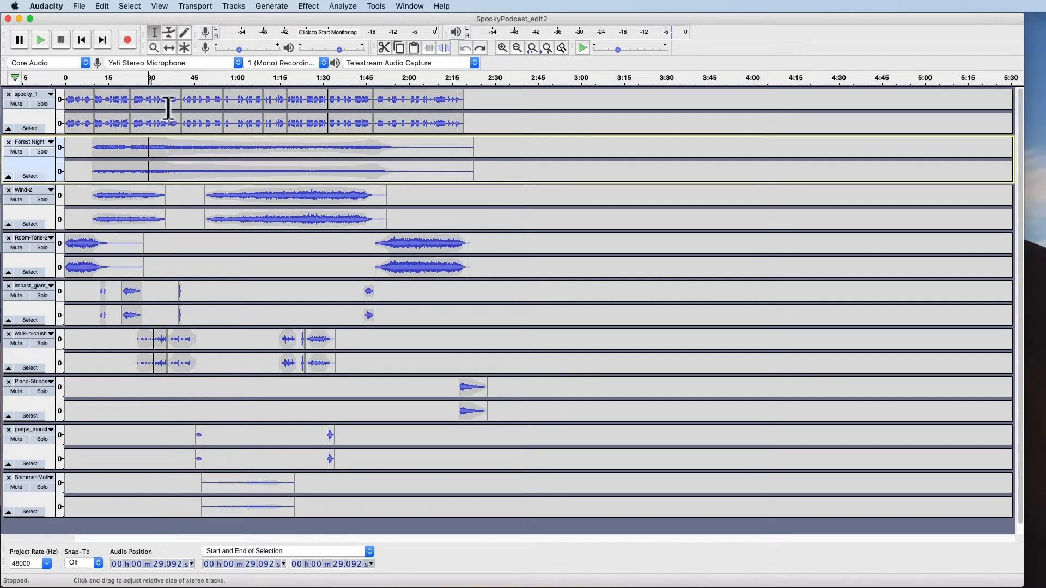
- Play the mix from about 0:30 to locate the passage, and silence the spooky_1 audio from about 0:35.6 to 0:39.8
click(153, 80)
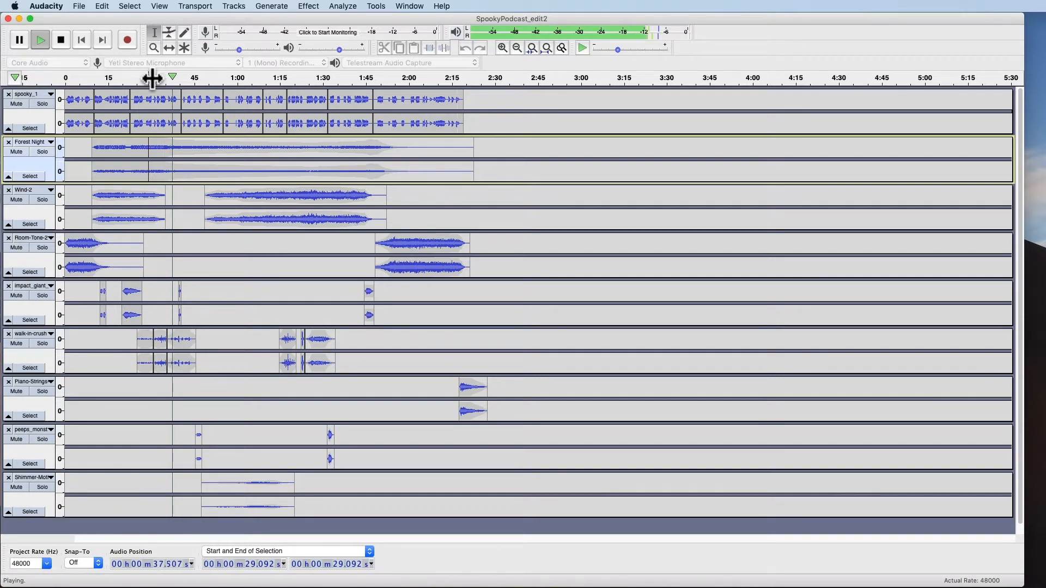
key(space)
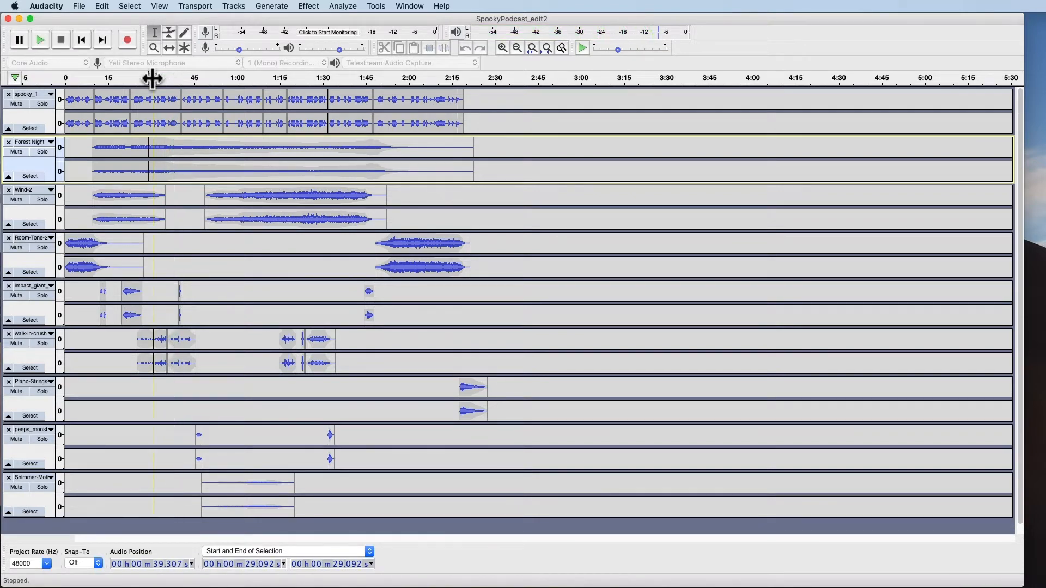
click(179, 100)
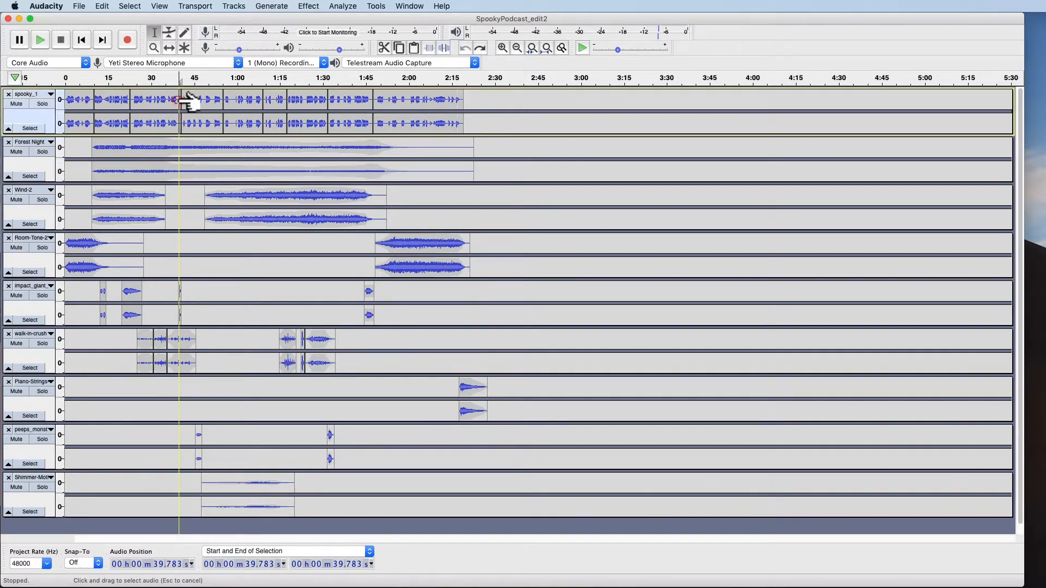
click(179, 97)
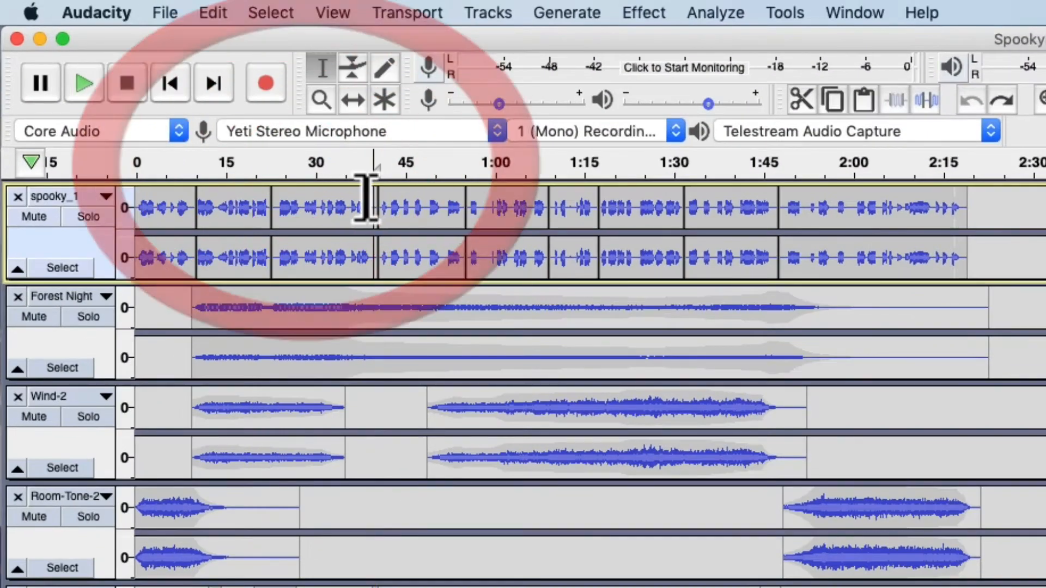
drag(175, 95, 173, 95)
mouse_move(360, 199)
mouse_down()
mouse_move(346, 195)
mouse_move(360, 205)
mouse_move(349, 205)
mouse_up()
click(336, 203)
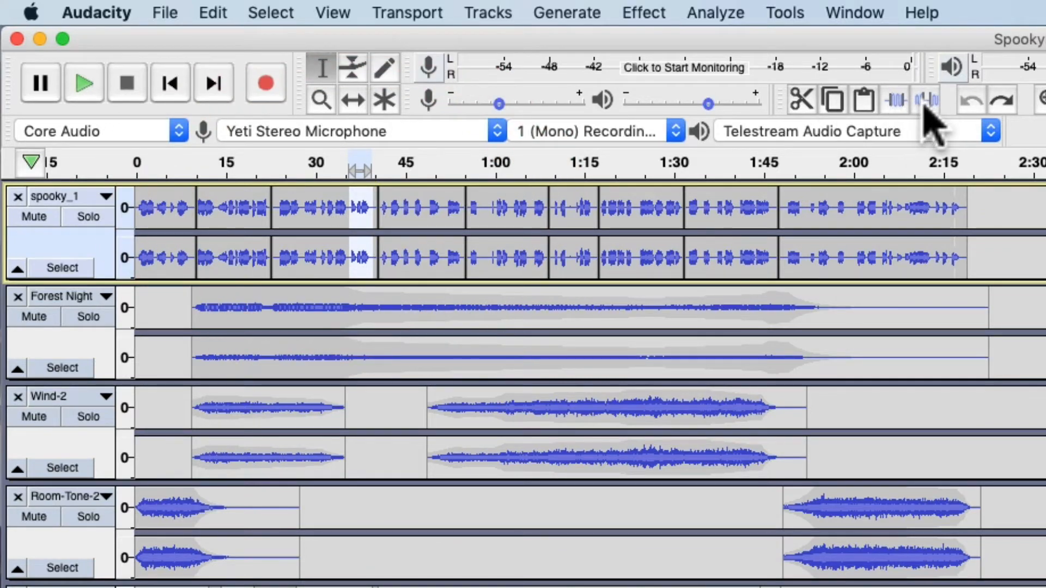
click(925, 103)
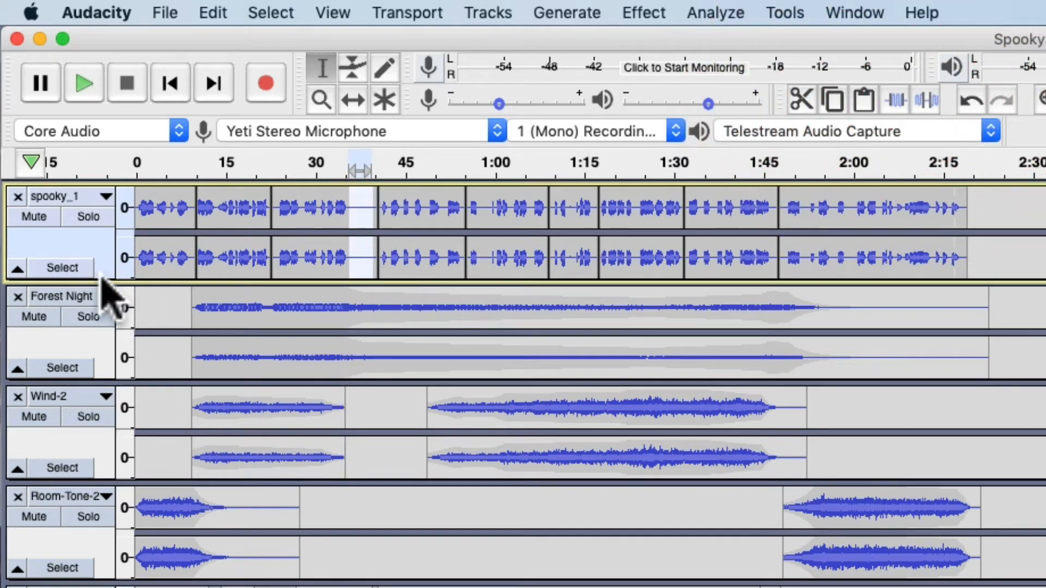
- Enlarge the spooky_1 track and magnify its timeline to inspect the silenced passage
drag(98, 280, 93, 561)
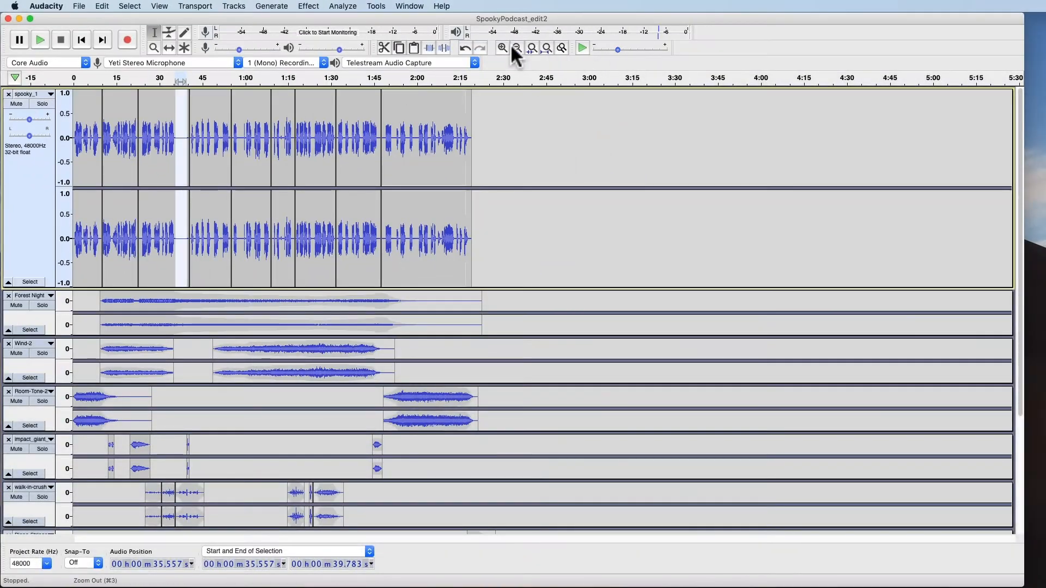
click(794, 76)
click(793, 75)
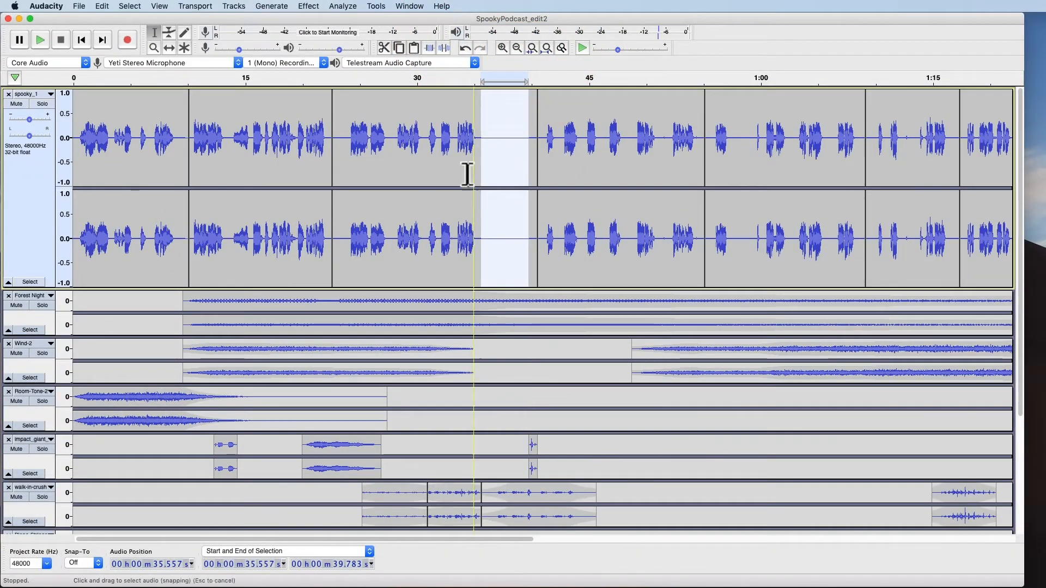
click(540, 163)
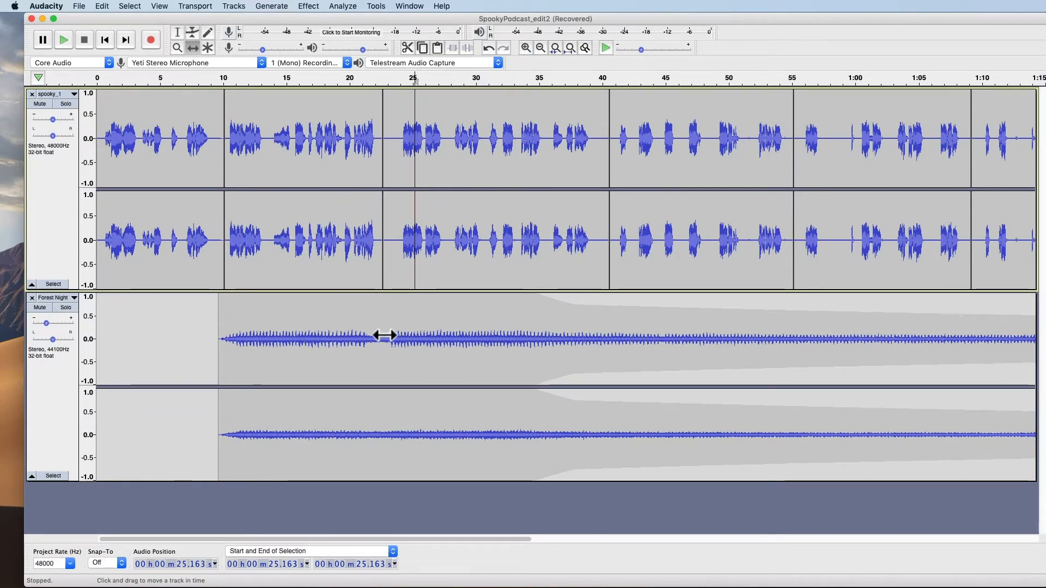
- Shift the Forest Night clip to start at about 17 seconds, trying an earlier position and undoing that move
drag(407, 338, 503, 343)
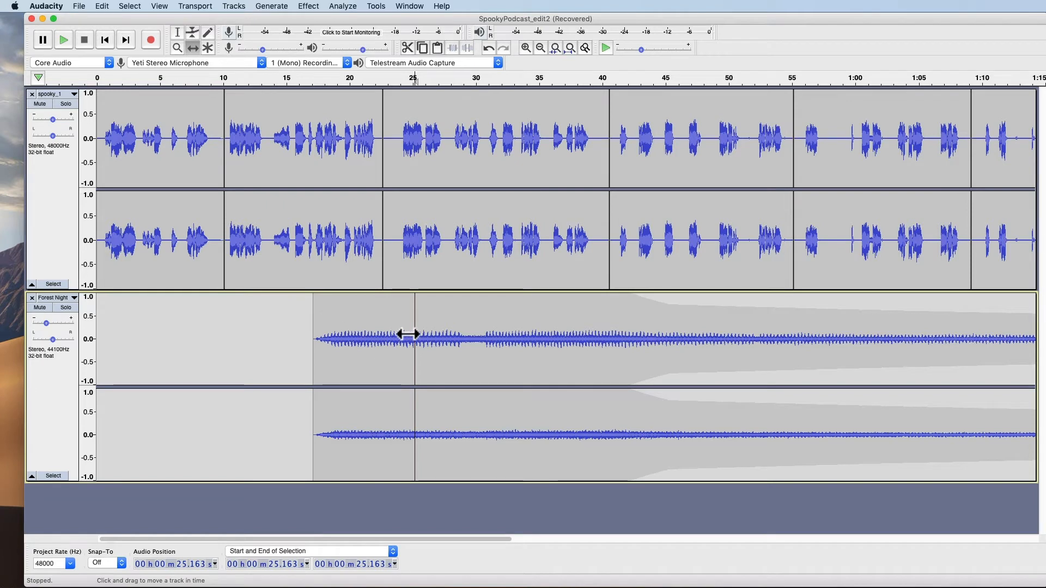
drag(404, 334, 322, 338)
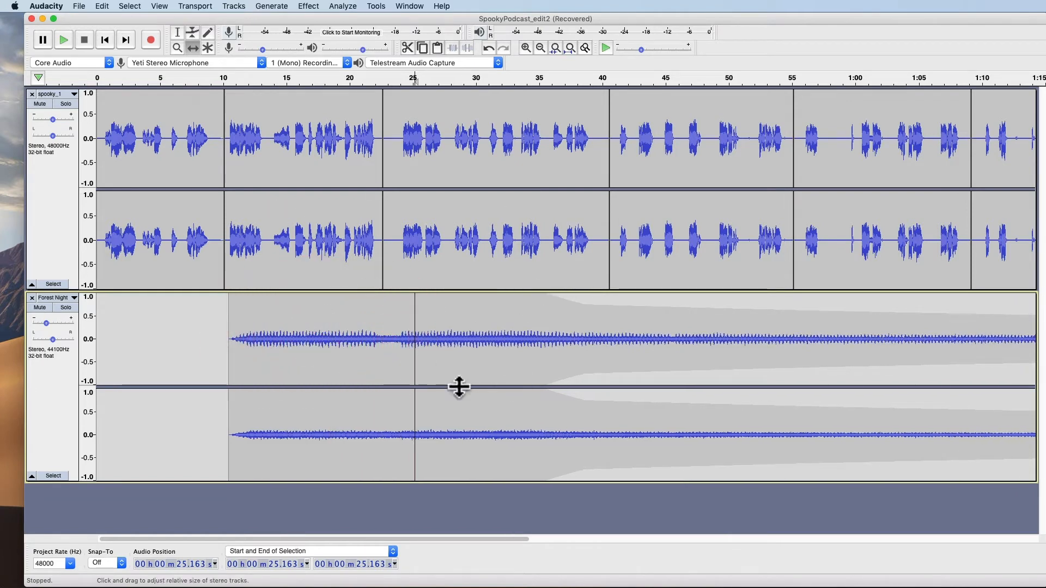
key(super+z)
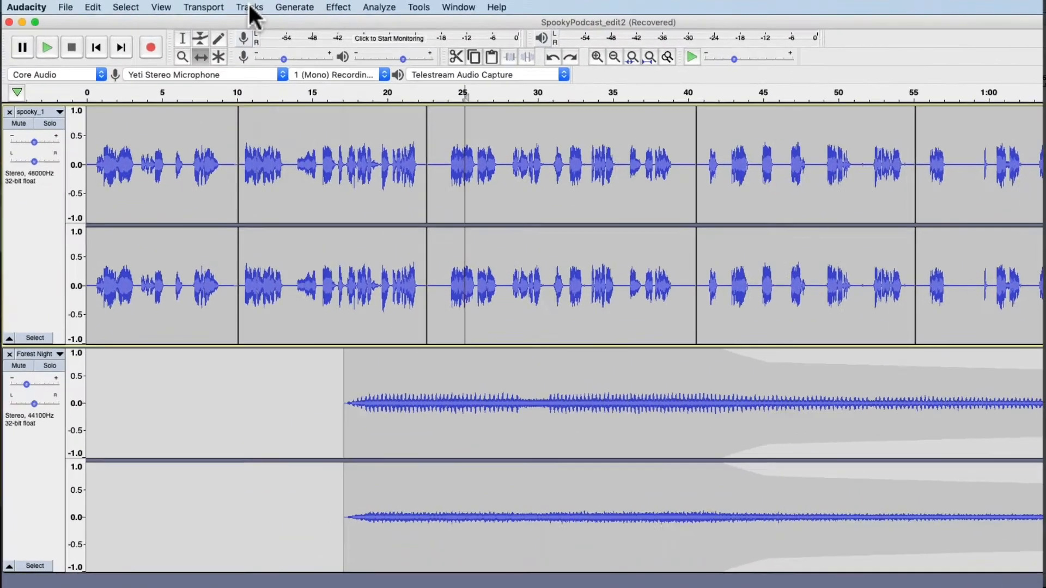
- Turn on Sync-Lock Tracks and shift the spooky_1 and Forest Night audio together along the timeline
click(234, 6)
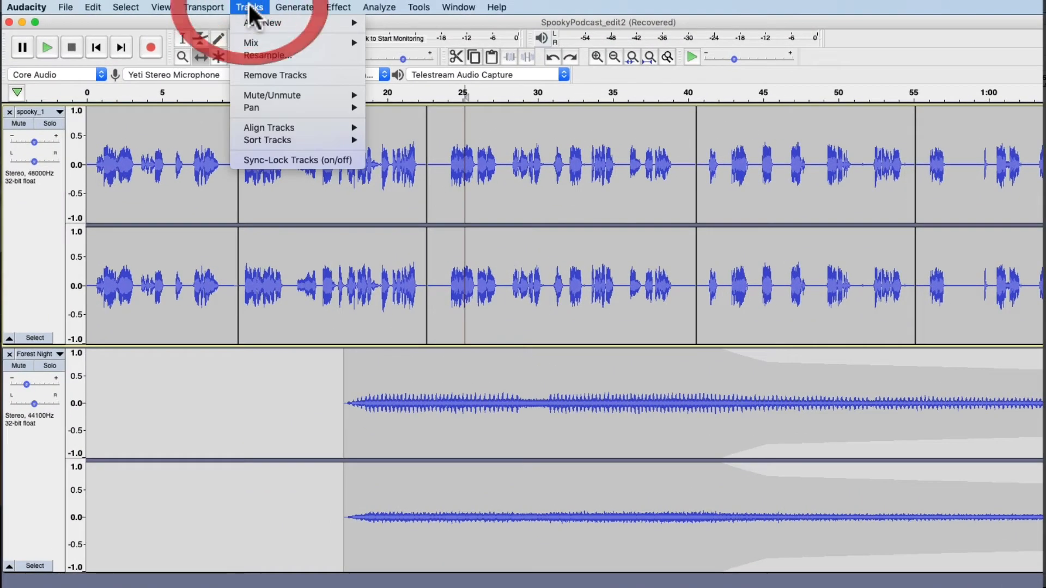
click(289, 162)
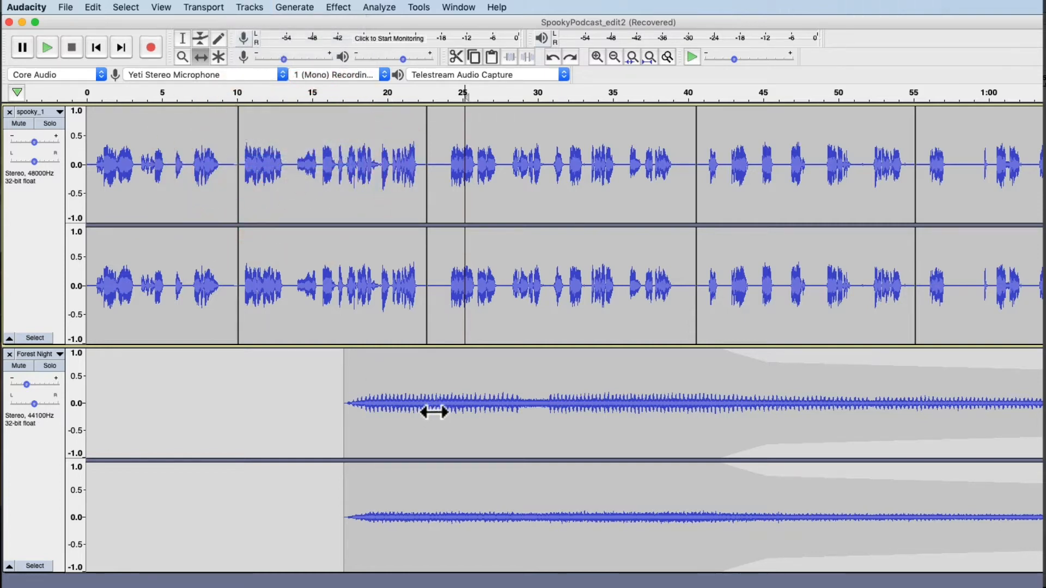
drag(440, 416, 366, 367)
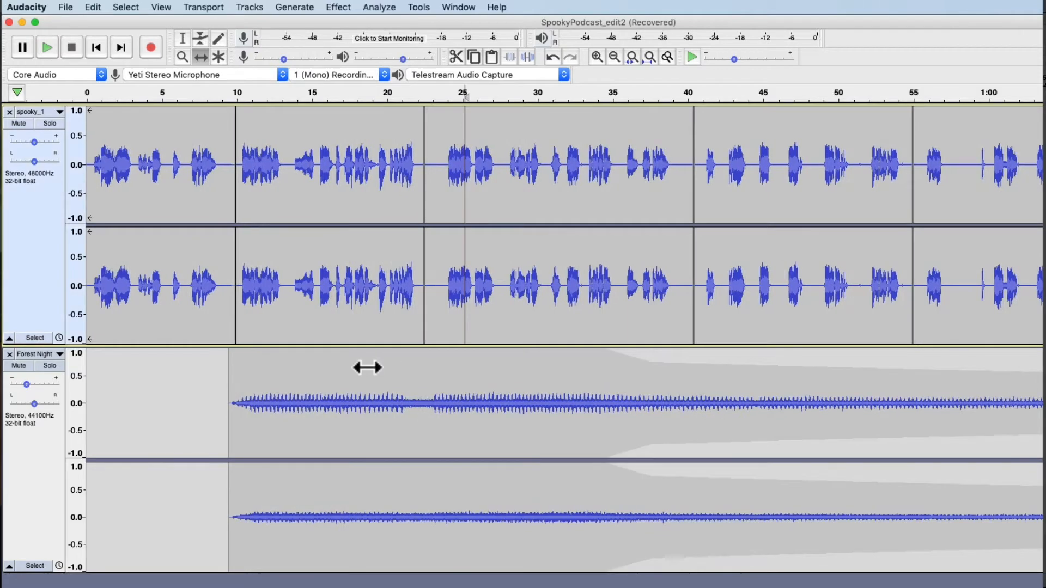
drag(339, 311, 327, 334)
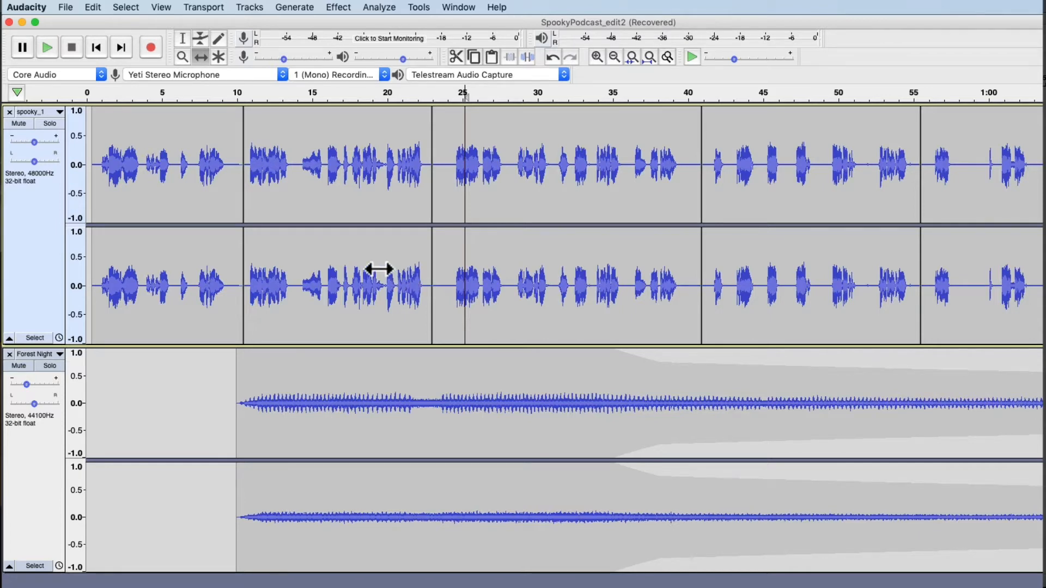
mouse_move(320, 277)
mouse_down()
mouse_move(532, 278)
mouse_move(309, 289)
mouse_up()
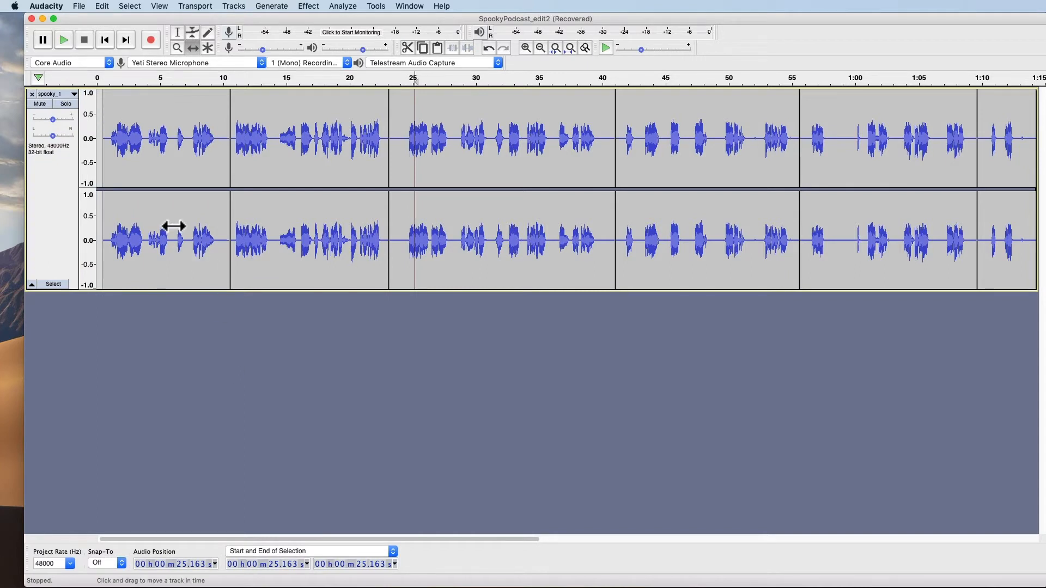
- Apply the Compressor to the spooky_1 narration from about 0:00.5 to 1:09.8, keeping the -12 dB threshold and 2:1 ratio
click(178, 33)
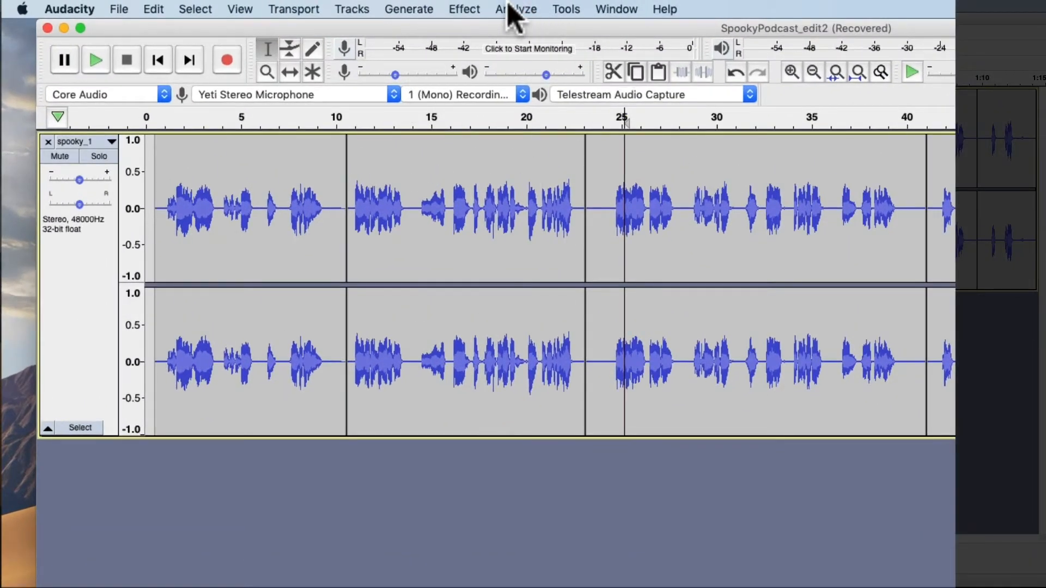
click(474, 11)
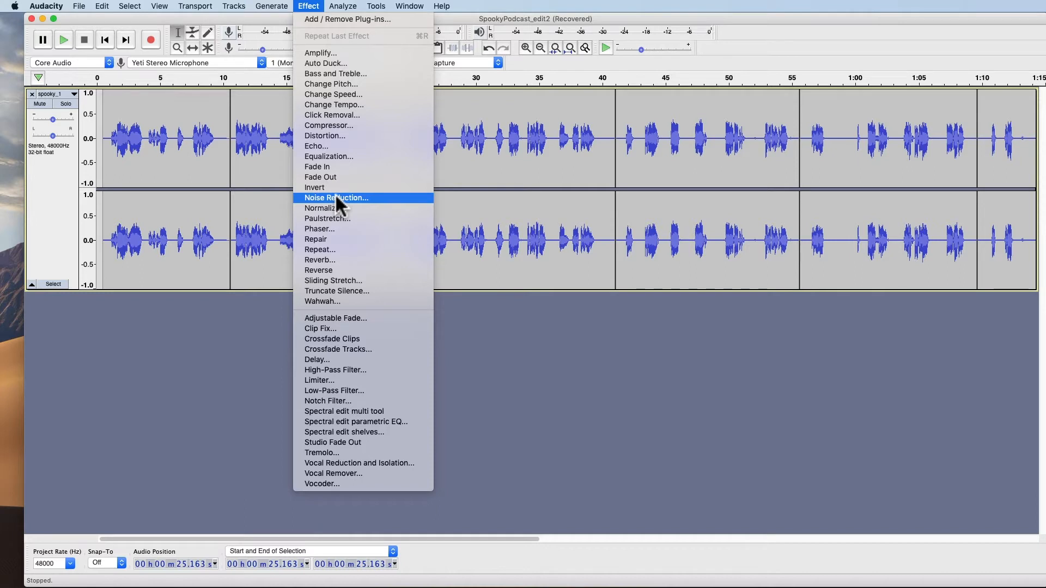
key(Escape)
click(103, 185)
drag(104, 185, 963, 217)
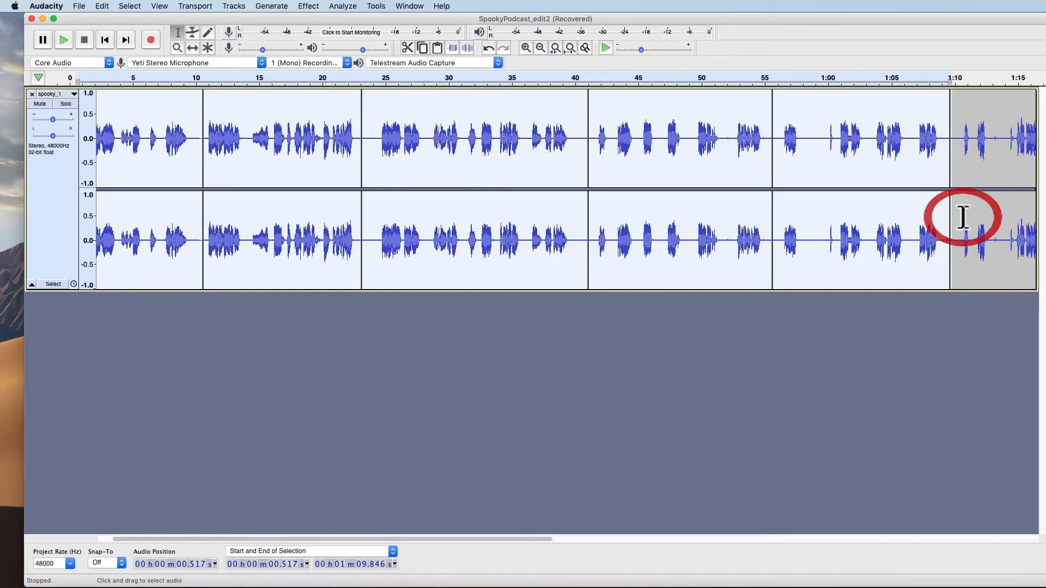
scroll(775, 202, left, 1)
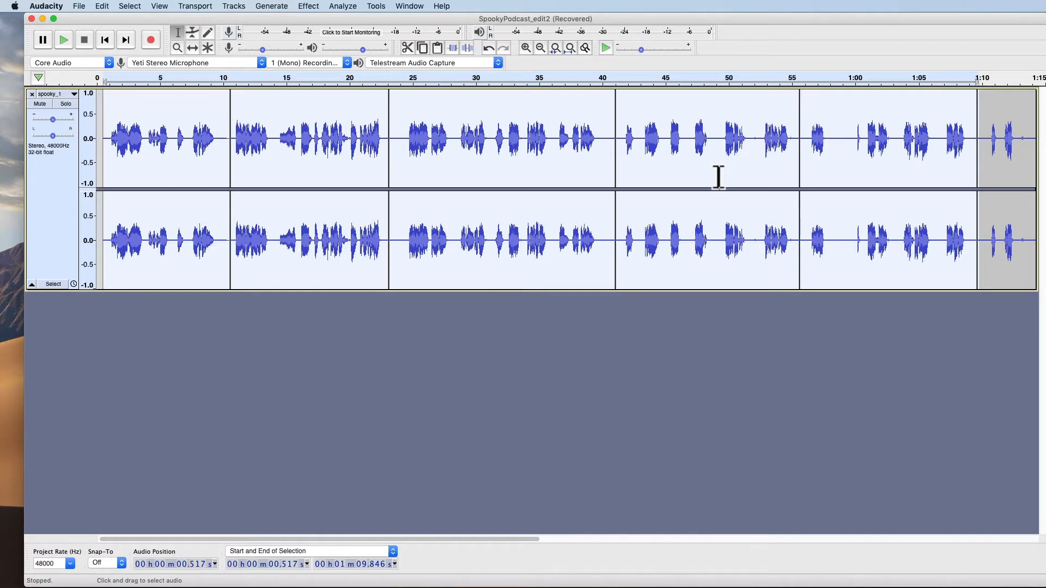
click(306, 6)
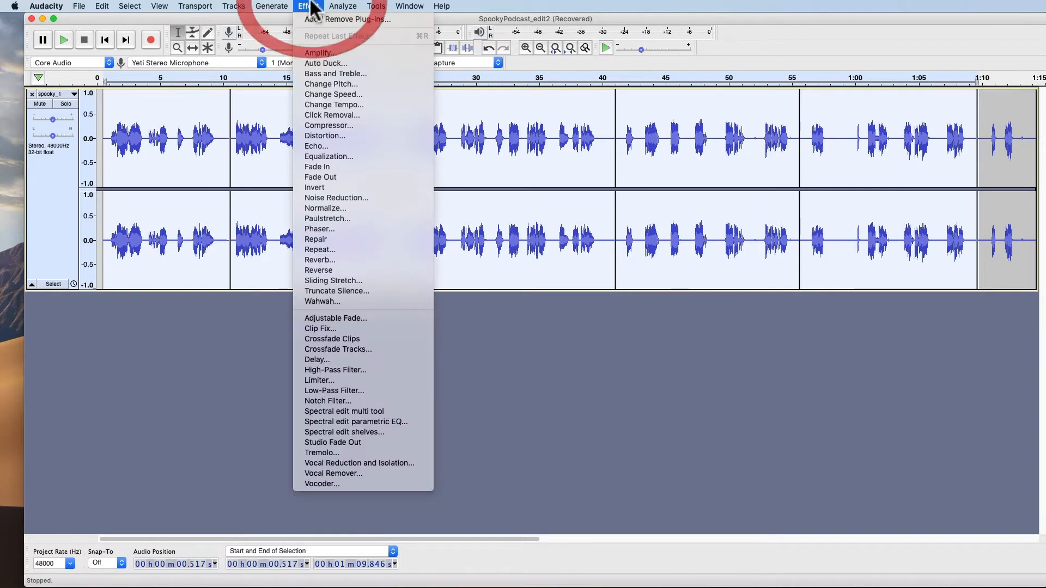
click(337, 125)
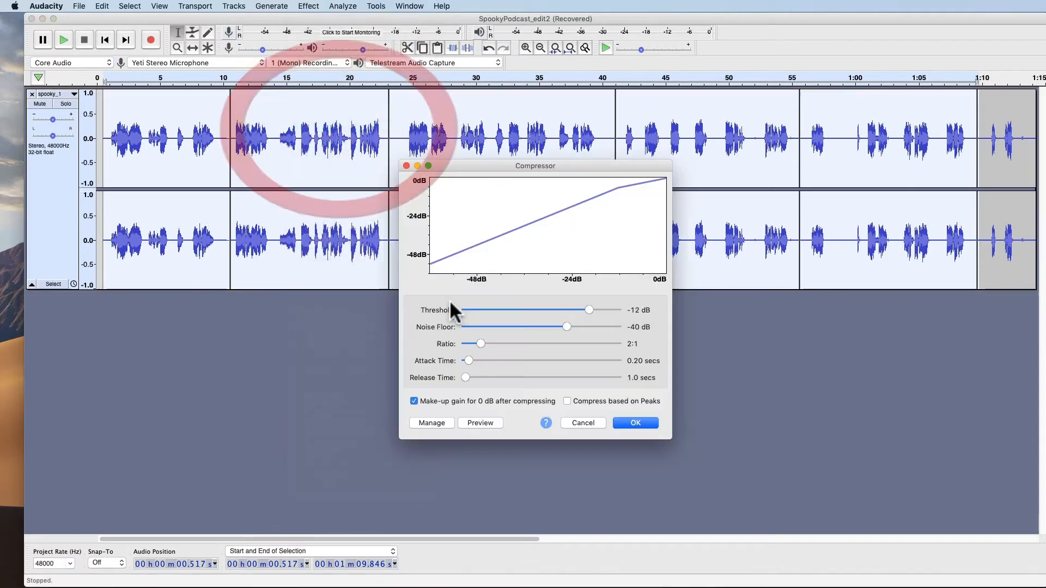
click(632, 423)
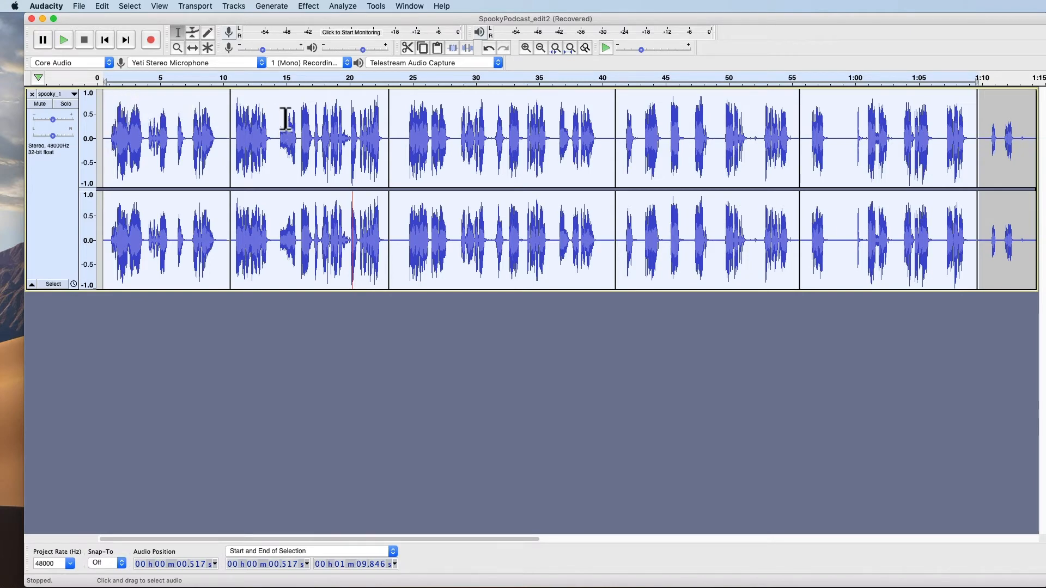
- Play back the opening of the compressed spooky_1 narration and undo the compression
click(107, 139)
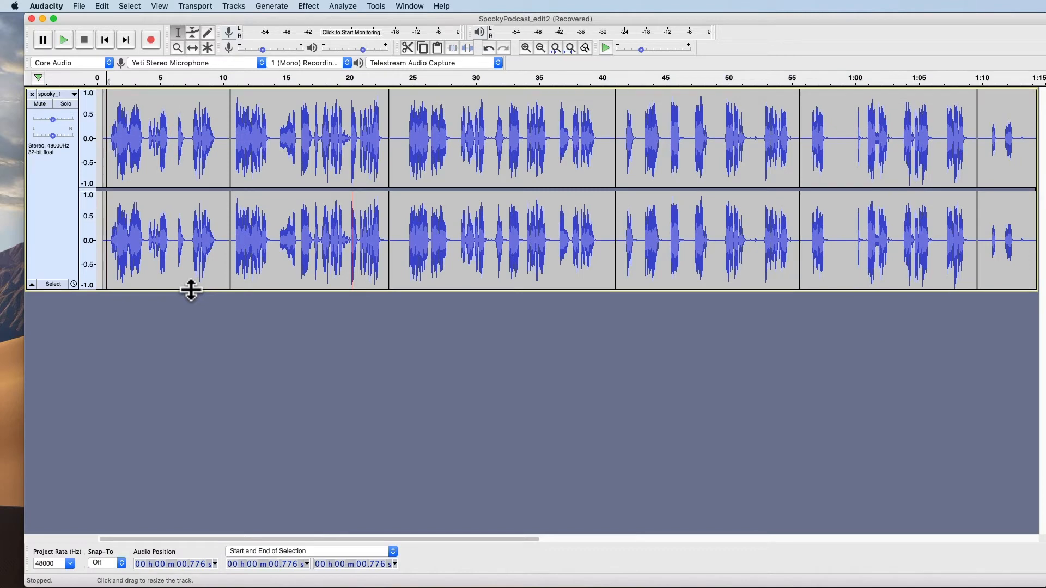
key(space)
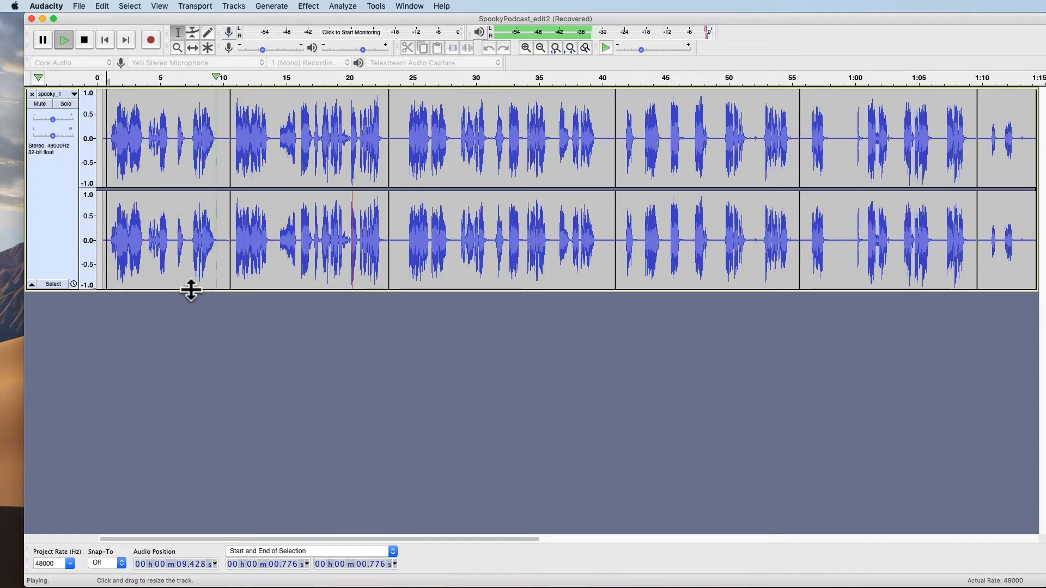
key(space)
key(super+z)
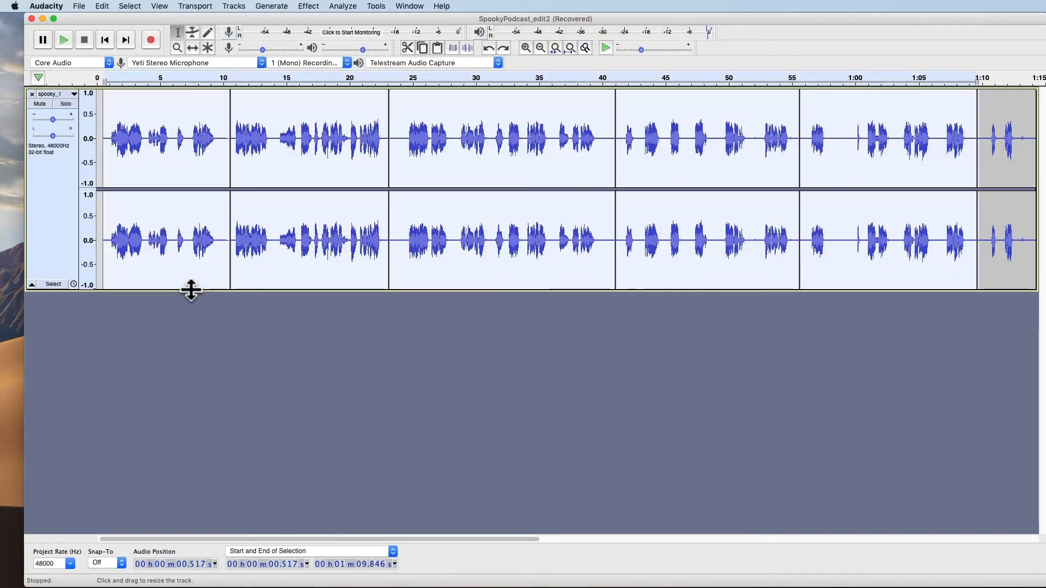
click(109, 153)
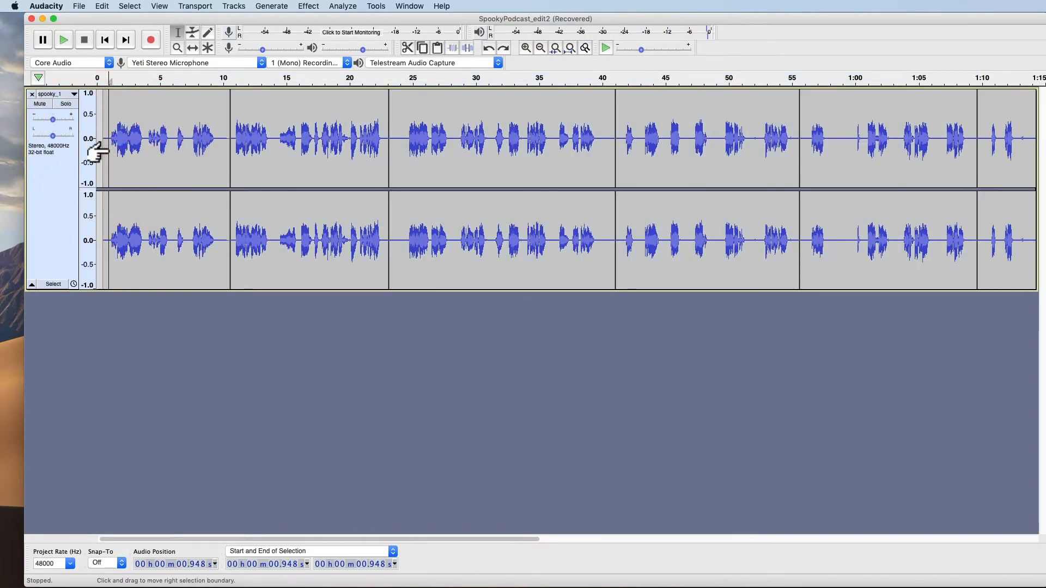
- Play back the opening of the spooky_1 narration without compression
key(space)
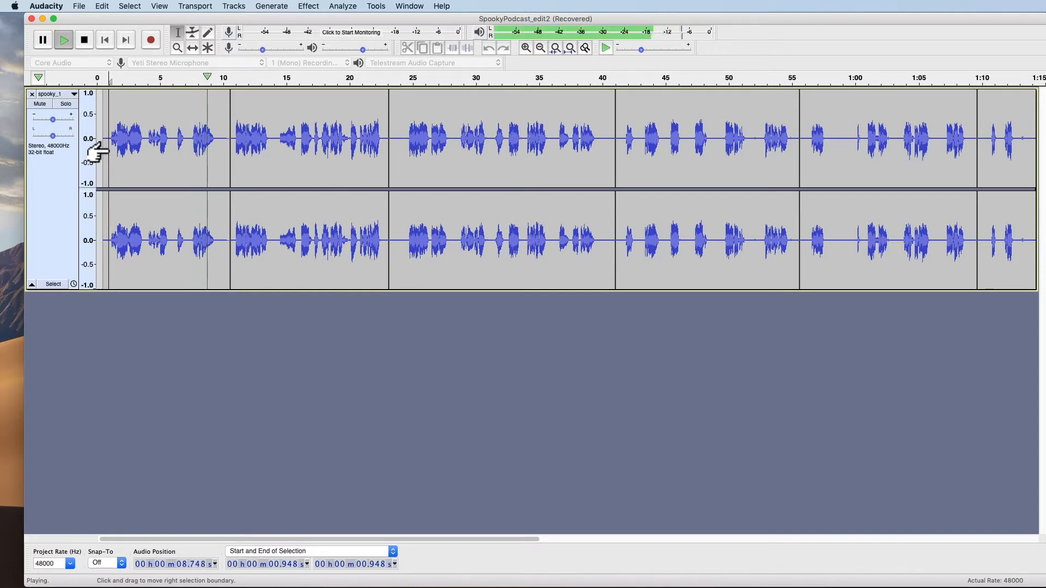
key(space)
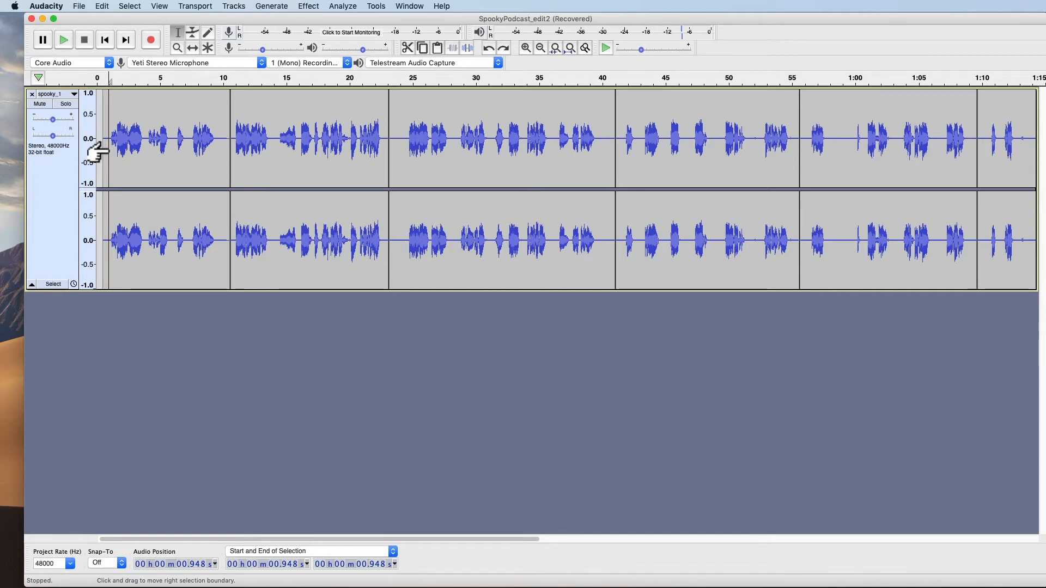
click(107, 149)
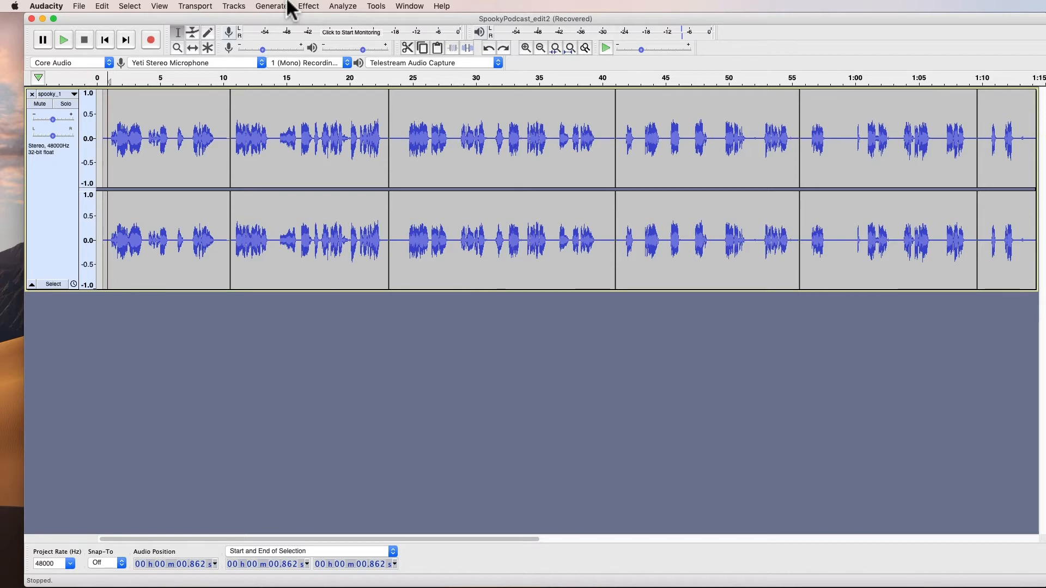
- Select the spooky_1 narration from about 0:00.5 to its end and preview the Telephone curve of the Equalization effect
drag(103, 141, 1041, 218)
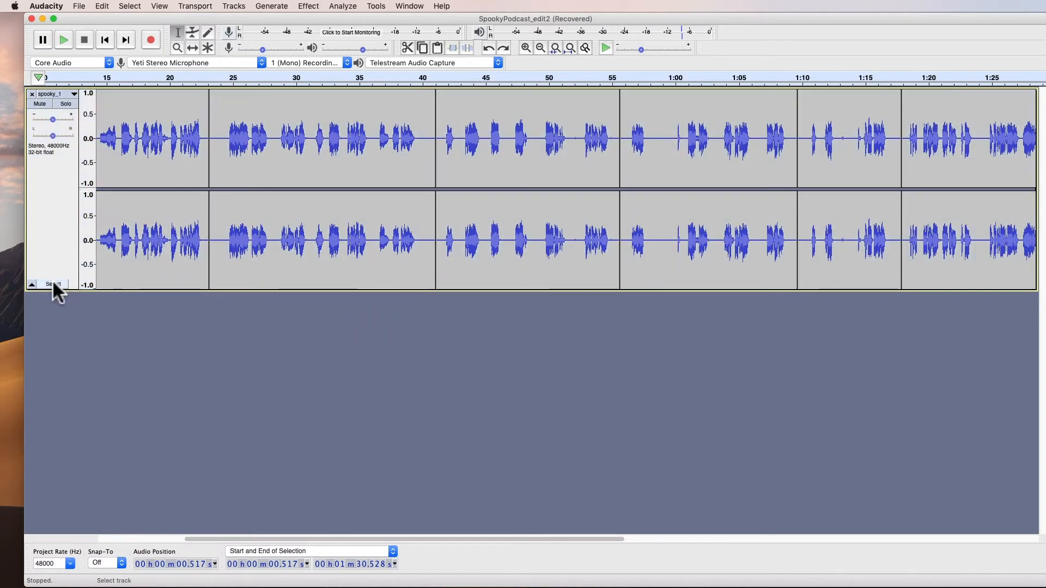
click(53, 283)
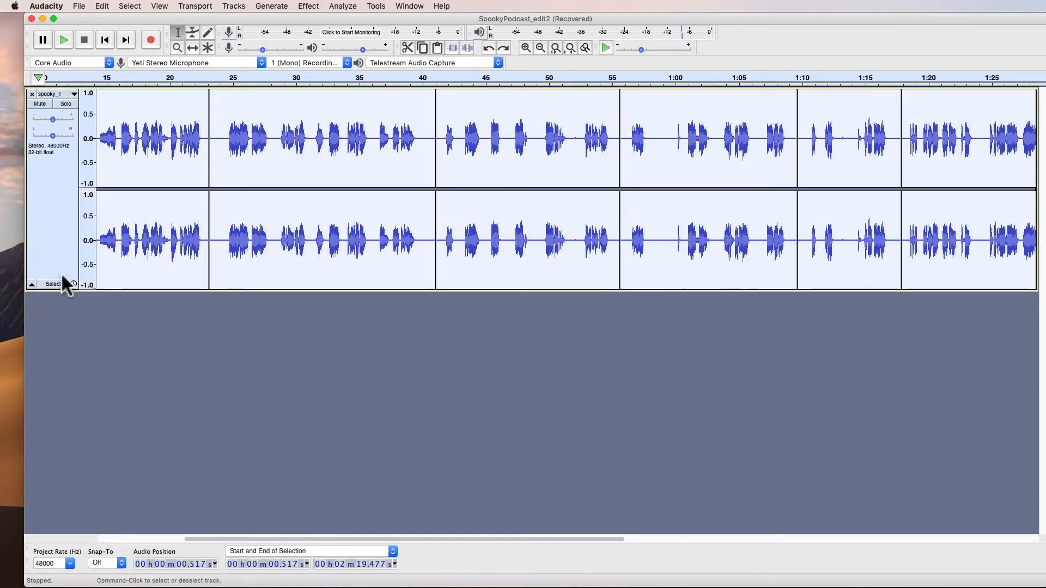
click(316, 6)
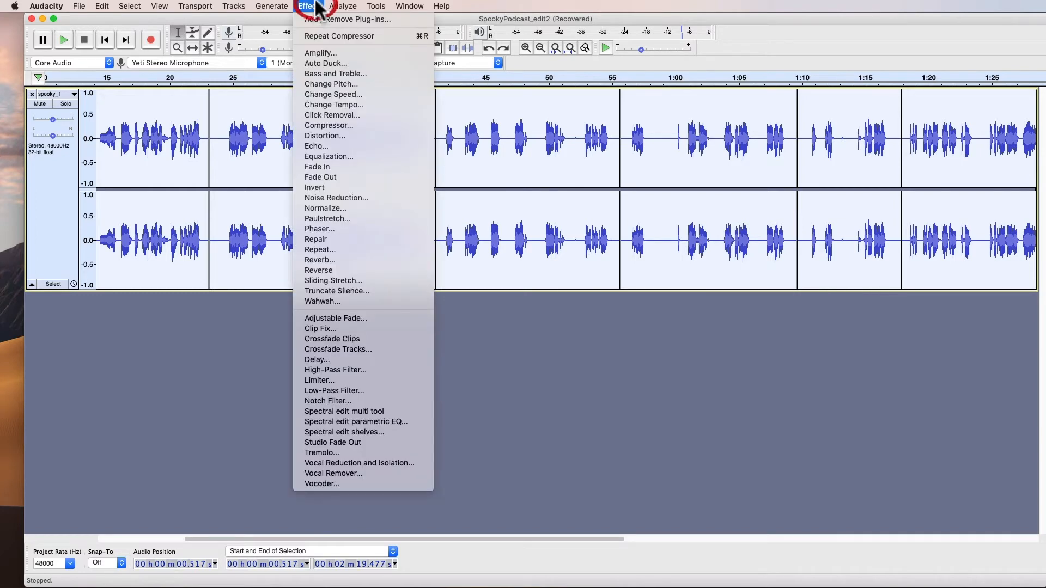
click(319, 155)
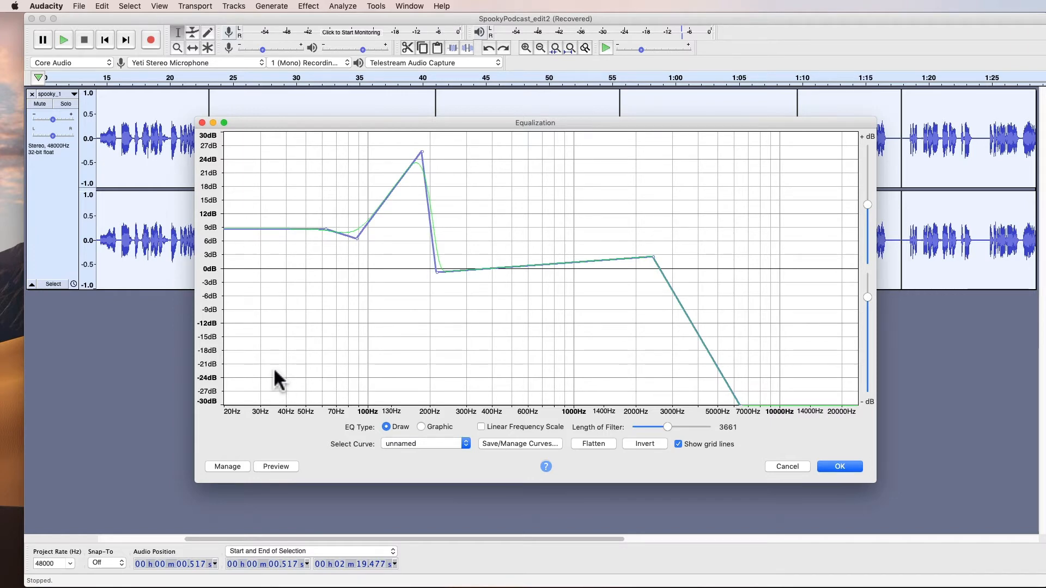
click(466, 444)
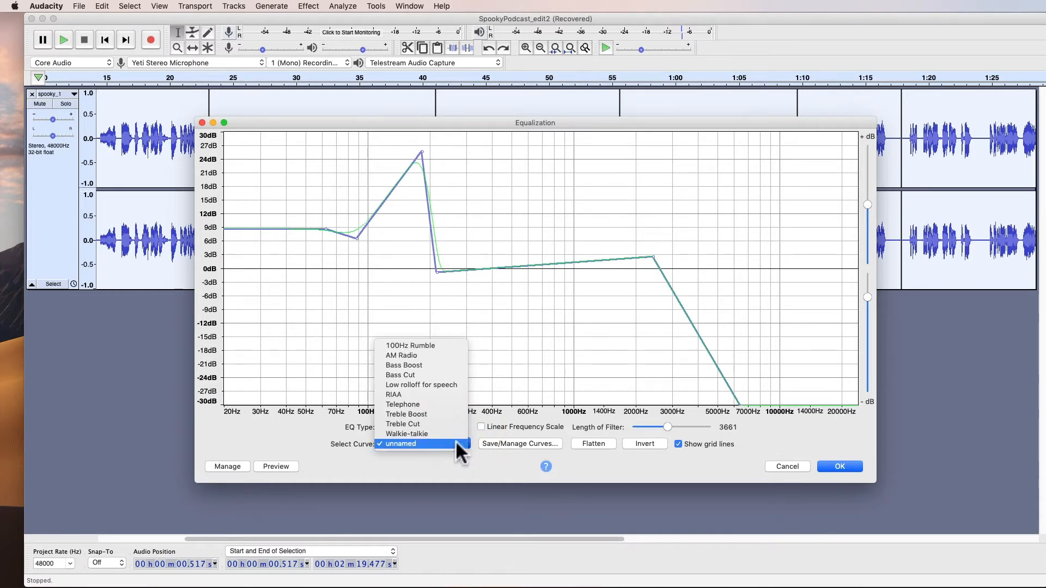
click(429, 403)
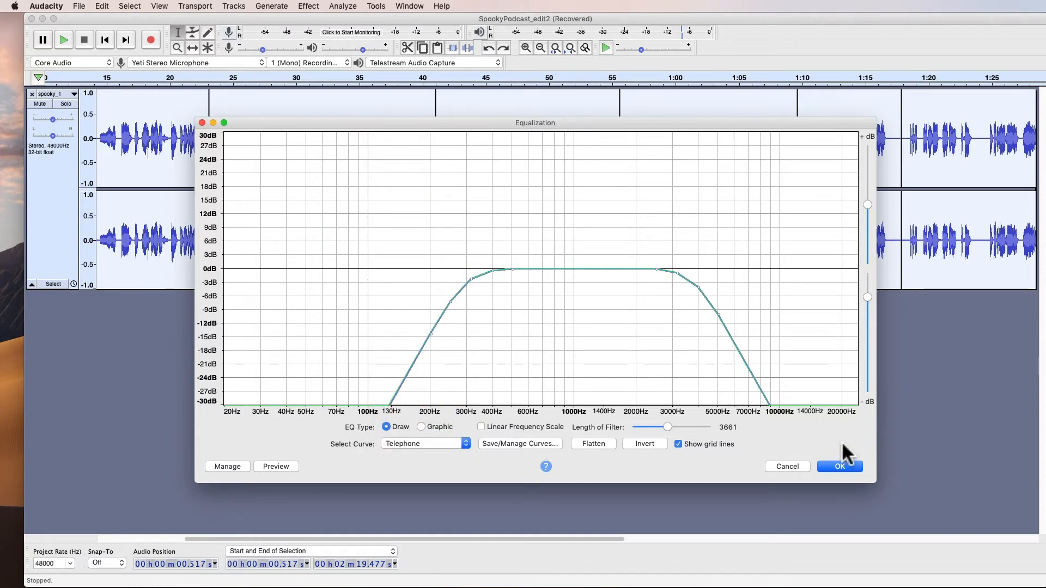
click(273, 464)
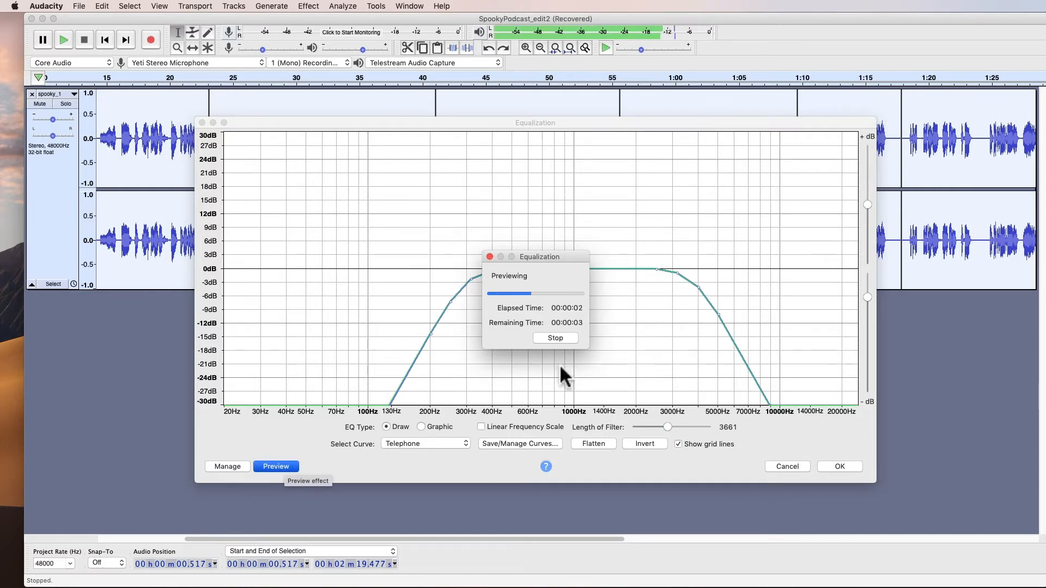
click(555, 338)
- Try the AM Radio equalization curve, then switch to Bass Boost and preview it on the narration
click(467, 443)
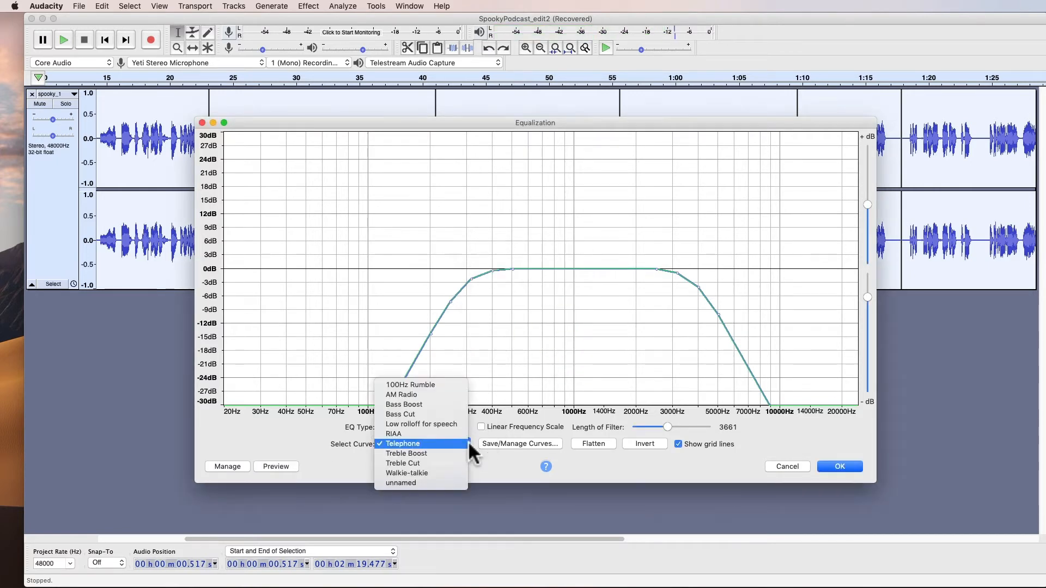
click(424, 395)
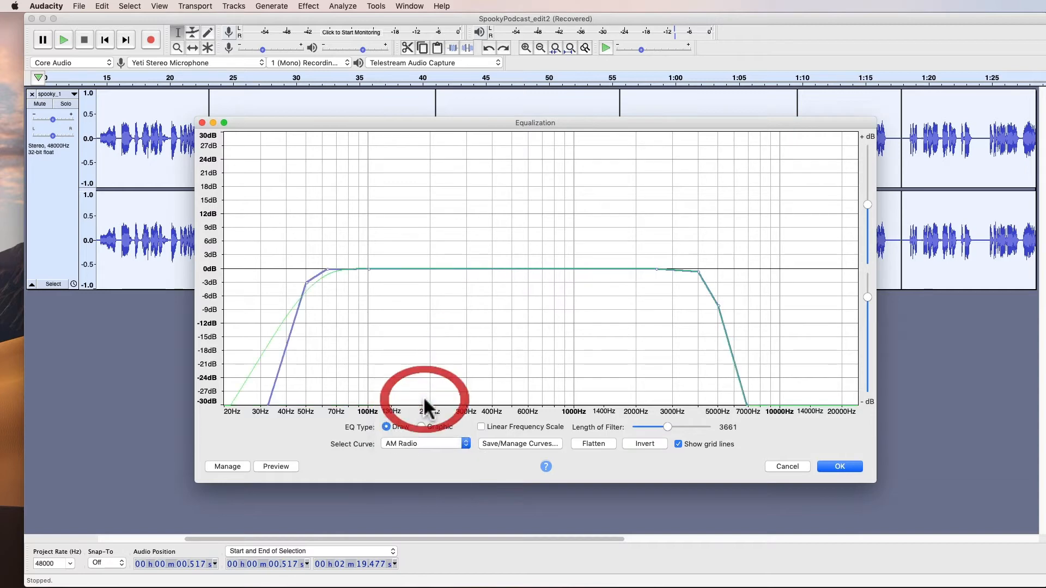
click(438, 445)
click(440, 453)
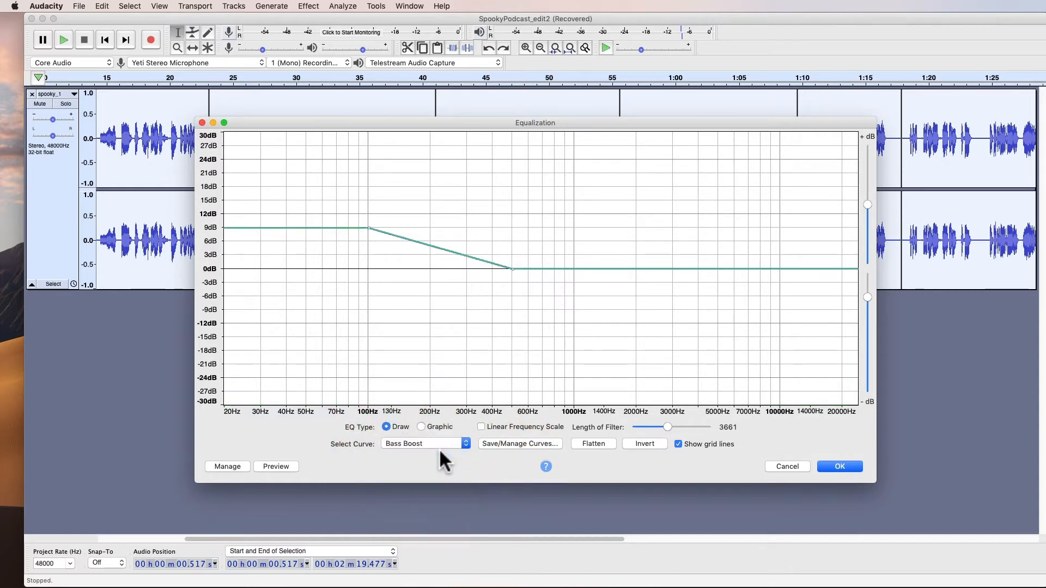
click(440, 443)
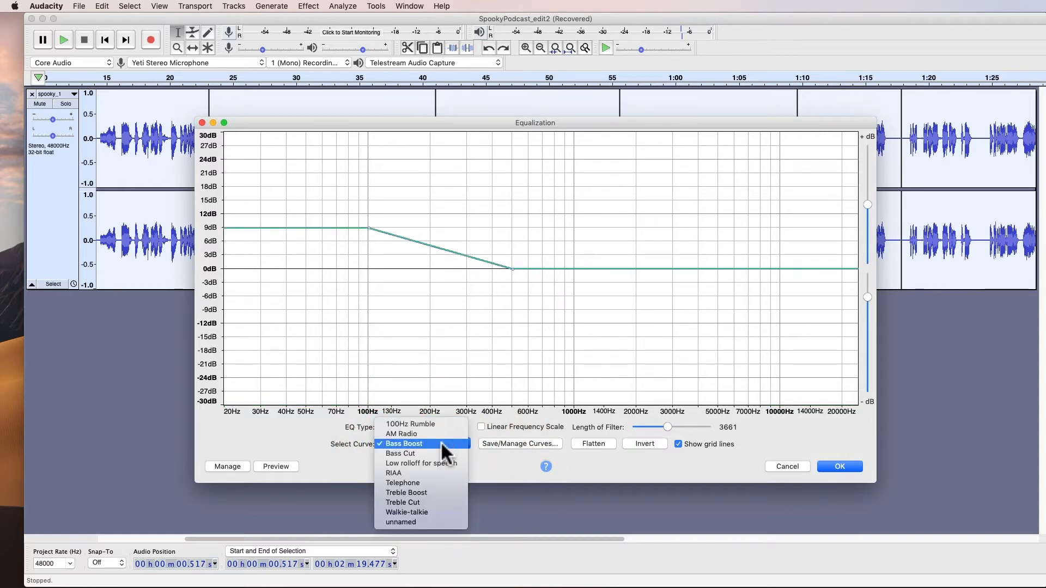
click(486, 465)
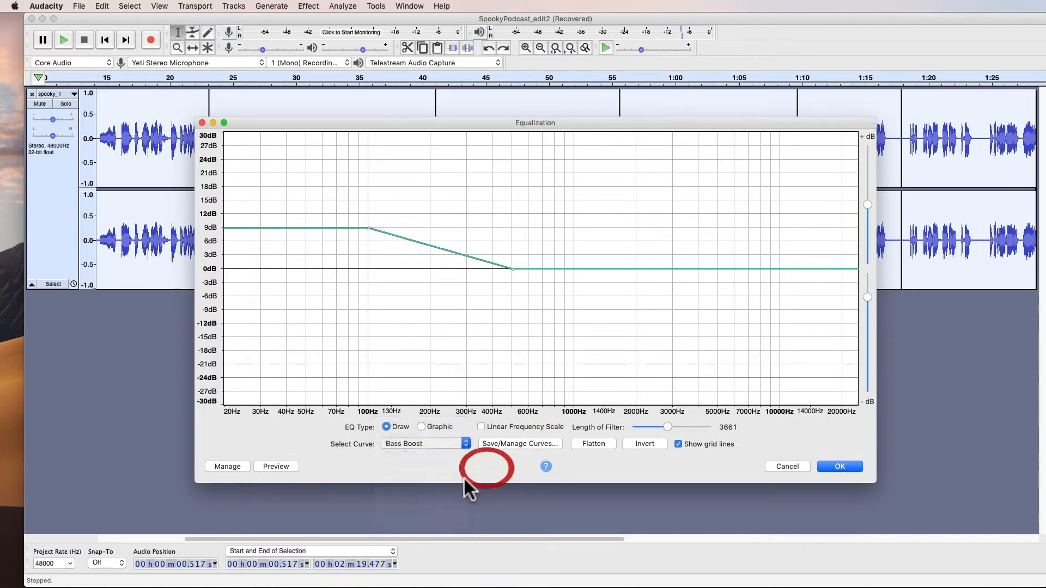
click(403, 444)
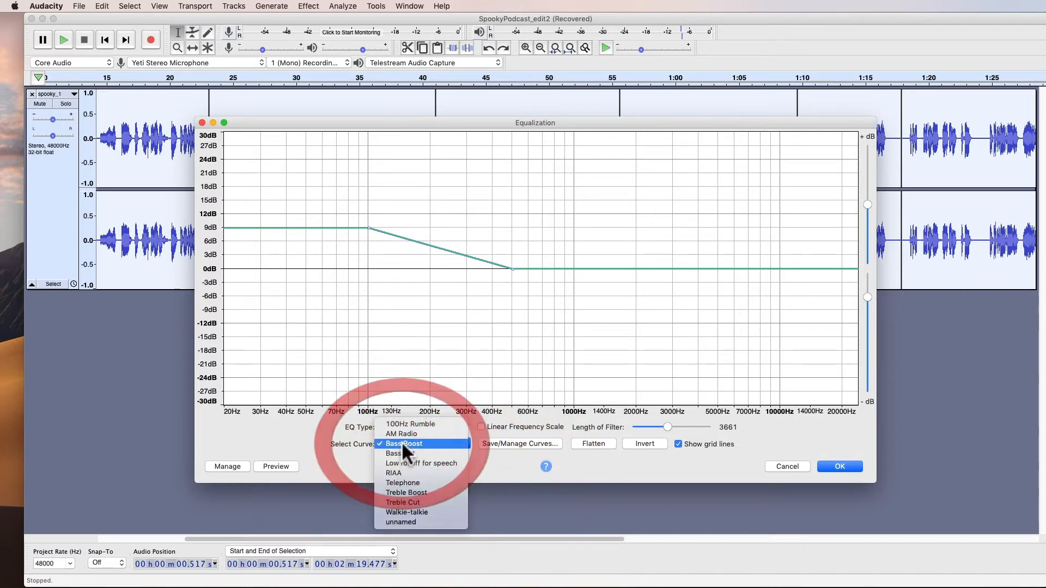
click(275, 436)
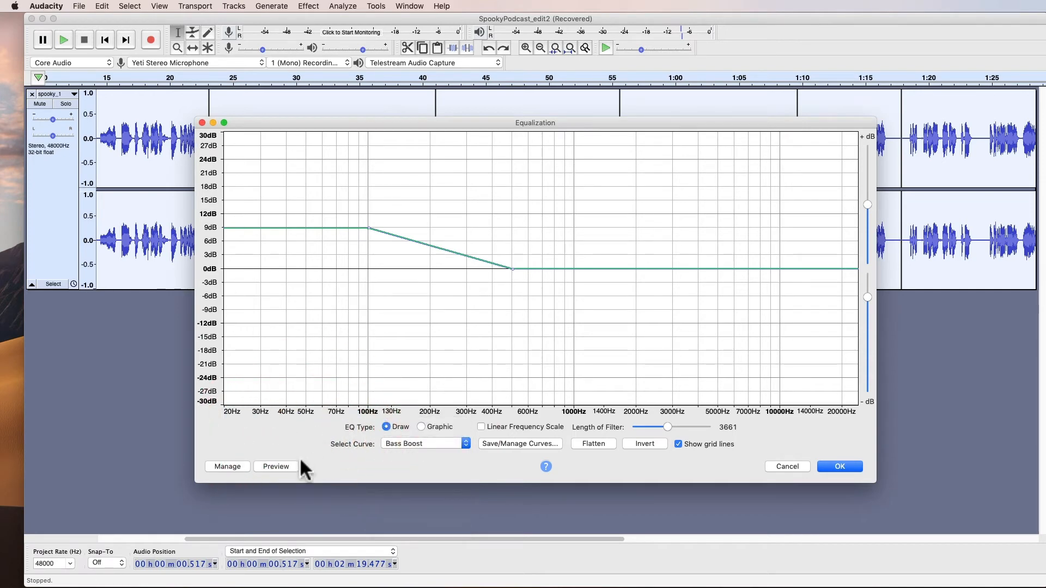
click(277, 467)
- Reshape the equalization curve with a peak of about 21 dB near 130 Hz, a slight boost near 1400 Hz and a high-frequency rolloff to about -21 dB
mouse_move(330, 229)
mouse_down()
mouse_move(313, 233)
mouse_move(298, 267)
mouse_up()
drag(368, 228, 392, 175)
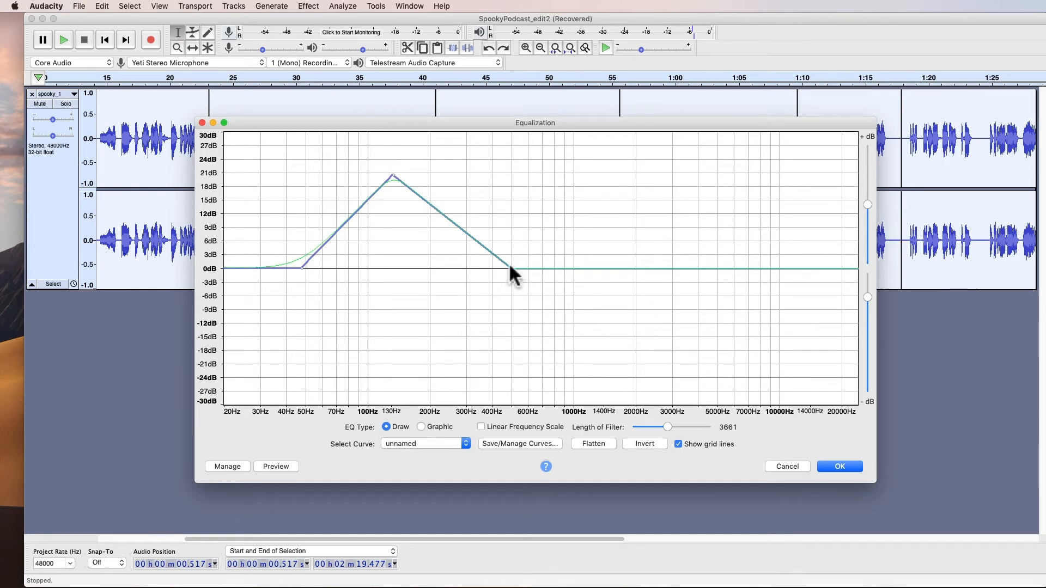
drag(728, 269, 802, 365)
click(596, 269)
drag(596, 269, 606, 253)
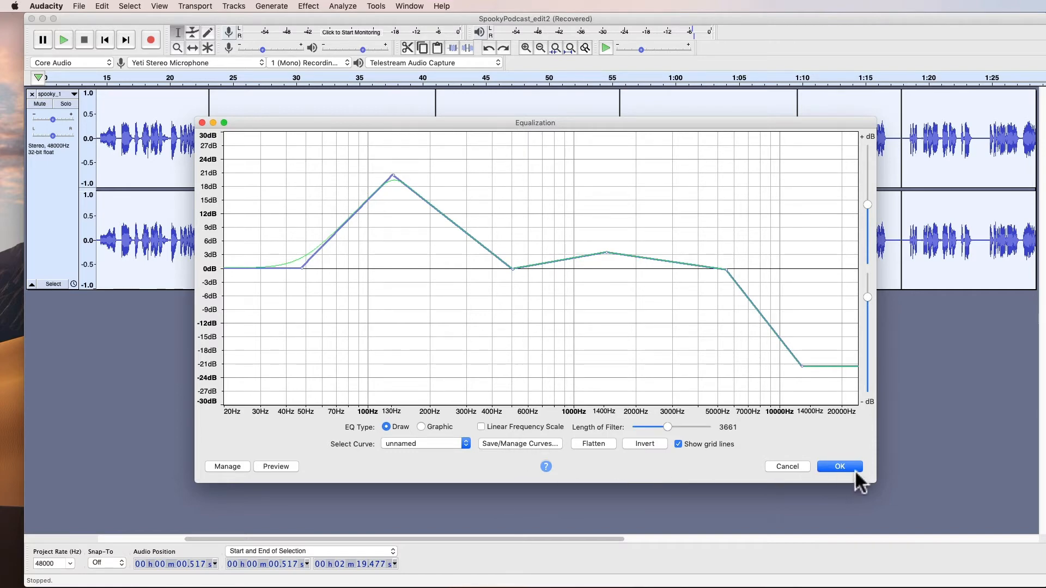
- Apply the custom equalization curve to the spooky_1 narration and undo it
click(841, 466)
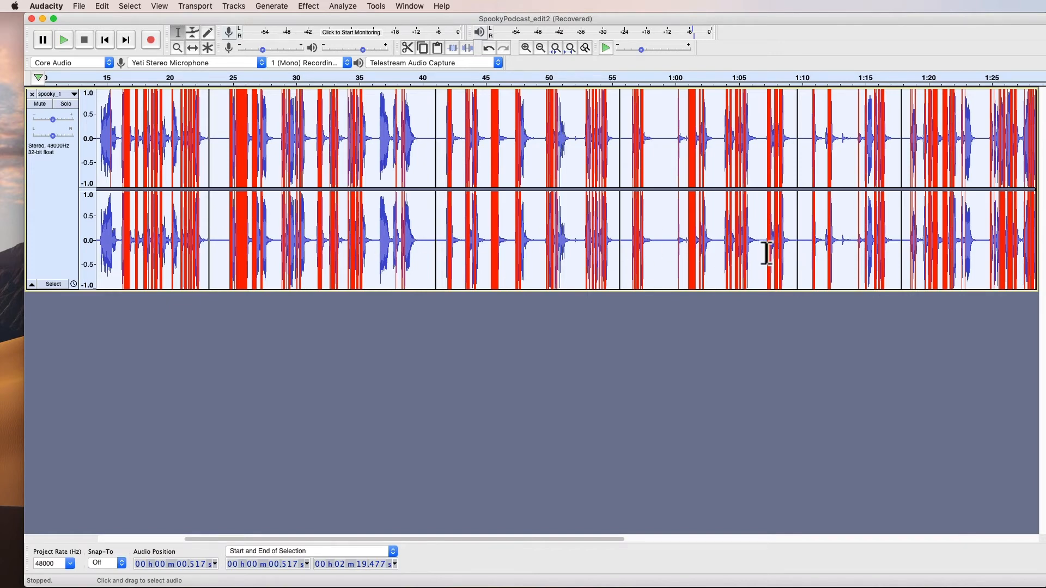
key(ctrl+z)
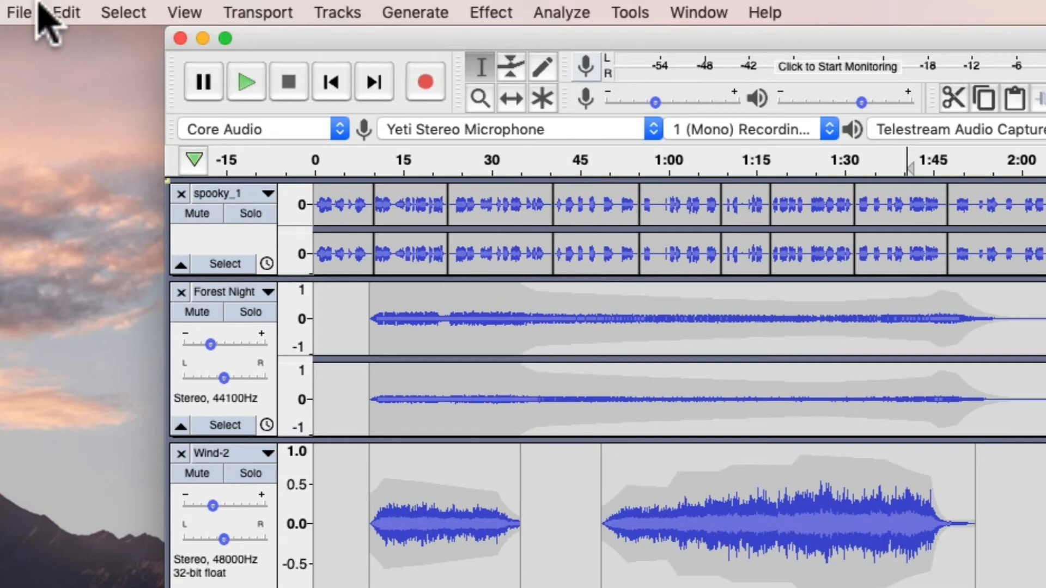
- Save the project under the name SpookyPodcast_edit2 in the Desktop folder as an Audacity project
click(25, 11)
mouse_move(82, 152)
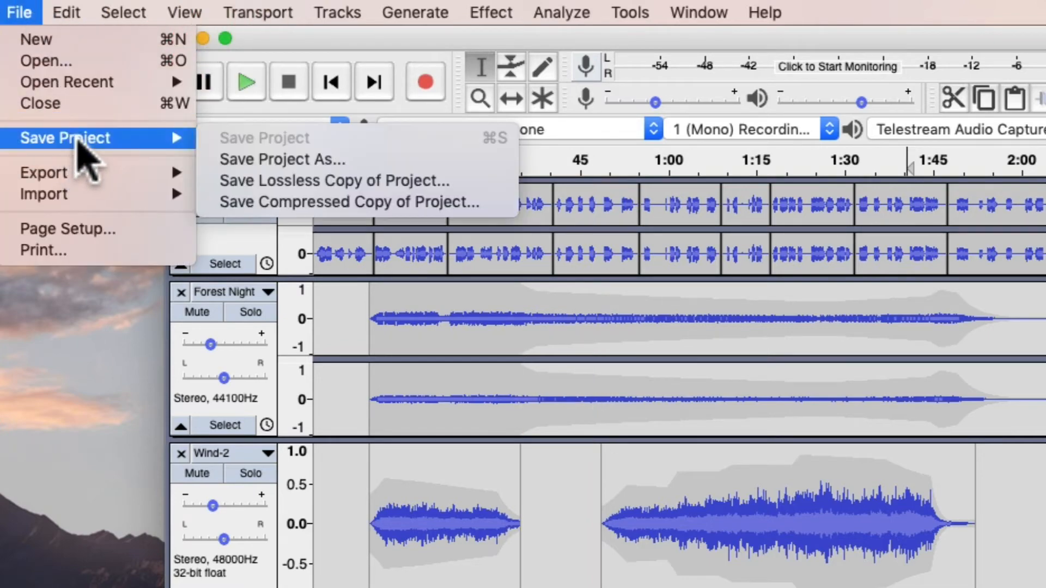
click(332, 158)
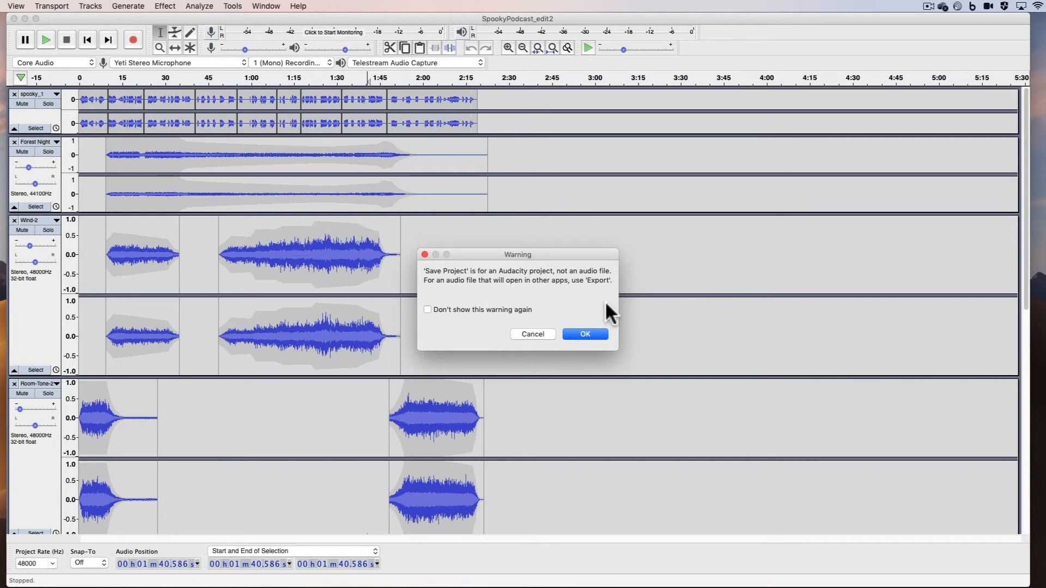
click(586, 334)
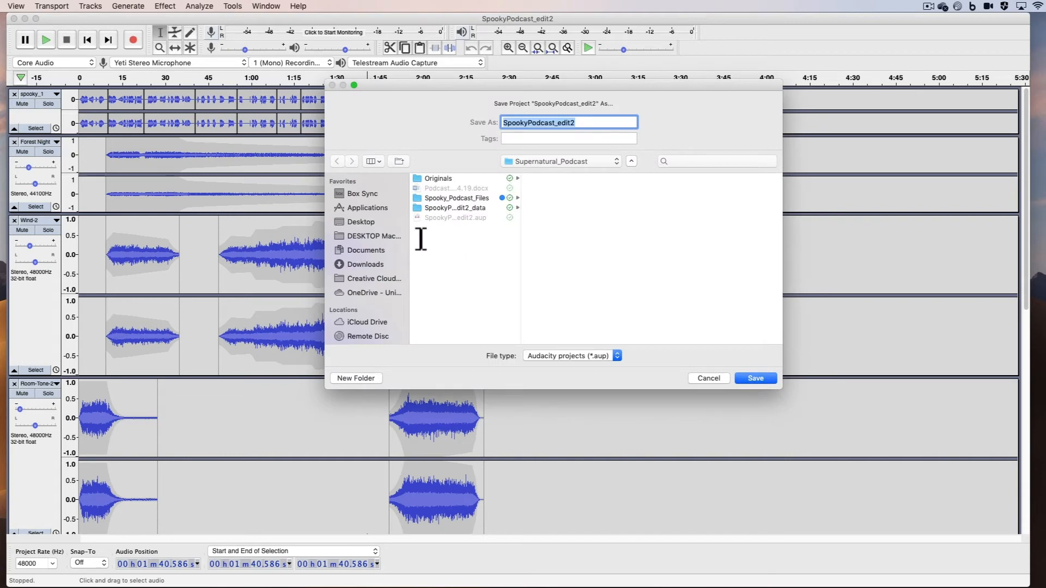
click(360, 223)
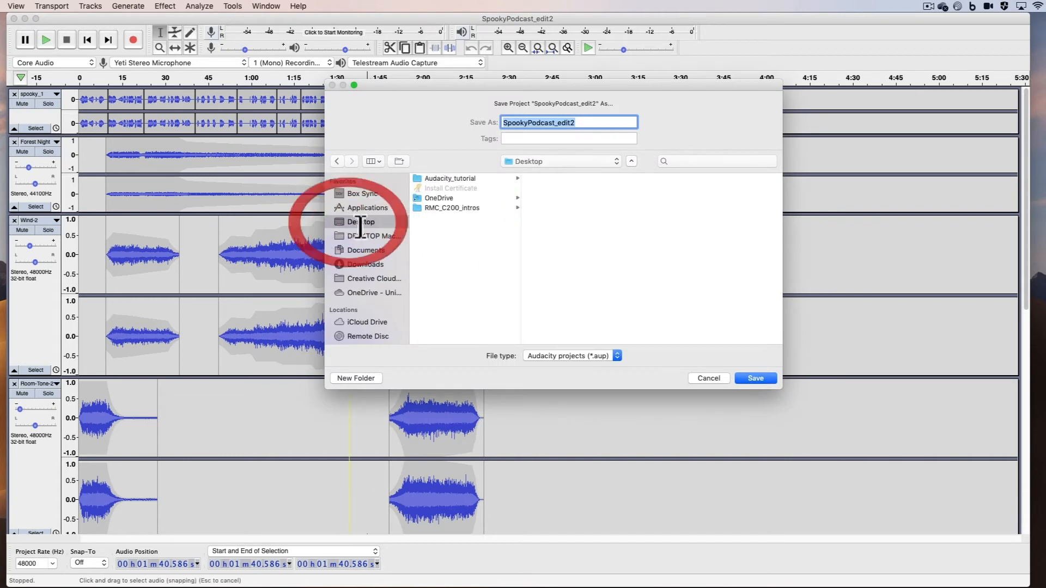
click(757, 378)
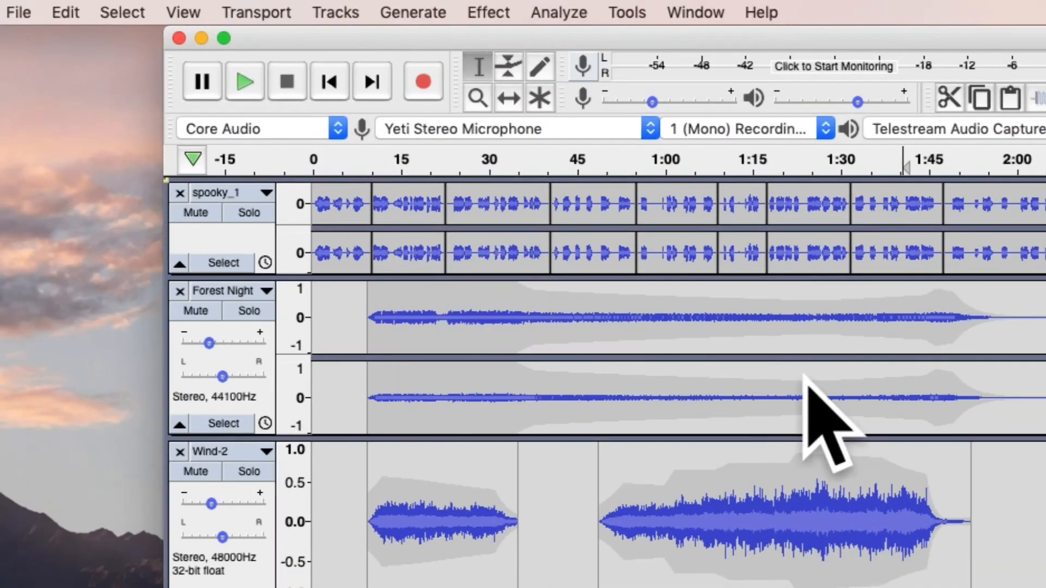
- Set up an MP3 export of the podcast with Insane, 320 kbps preset quality, keeping the Fast variable speed
click(19, 10)
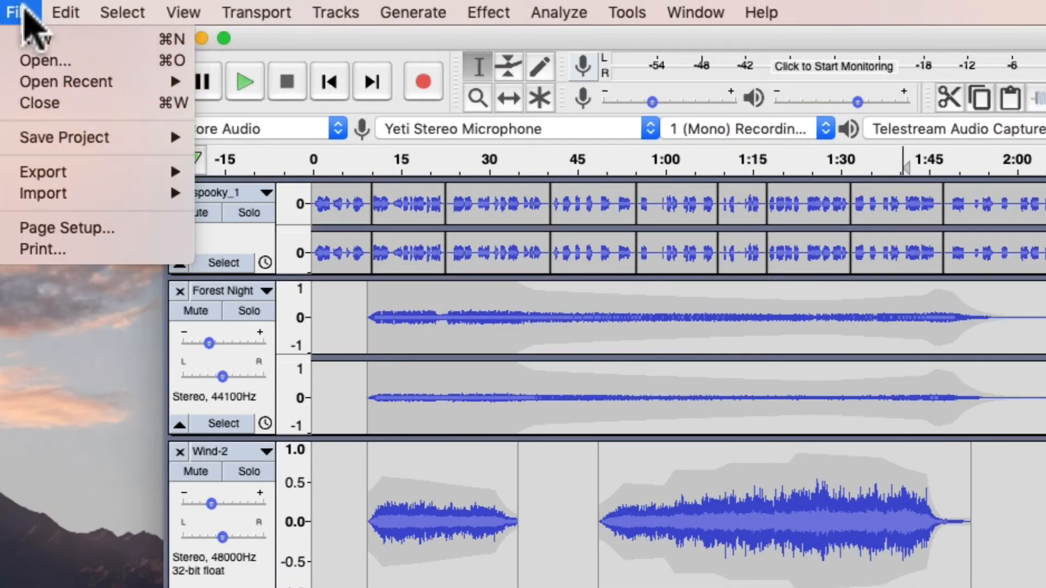
mouse_move(61, 174)
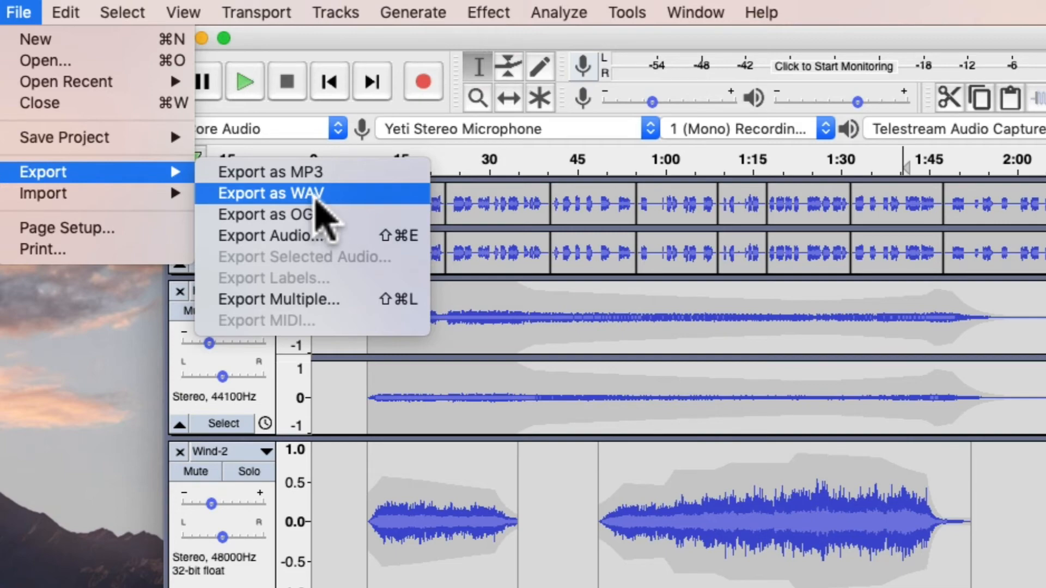
click(320, 174)
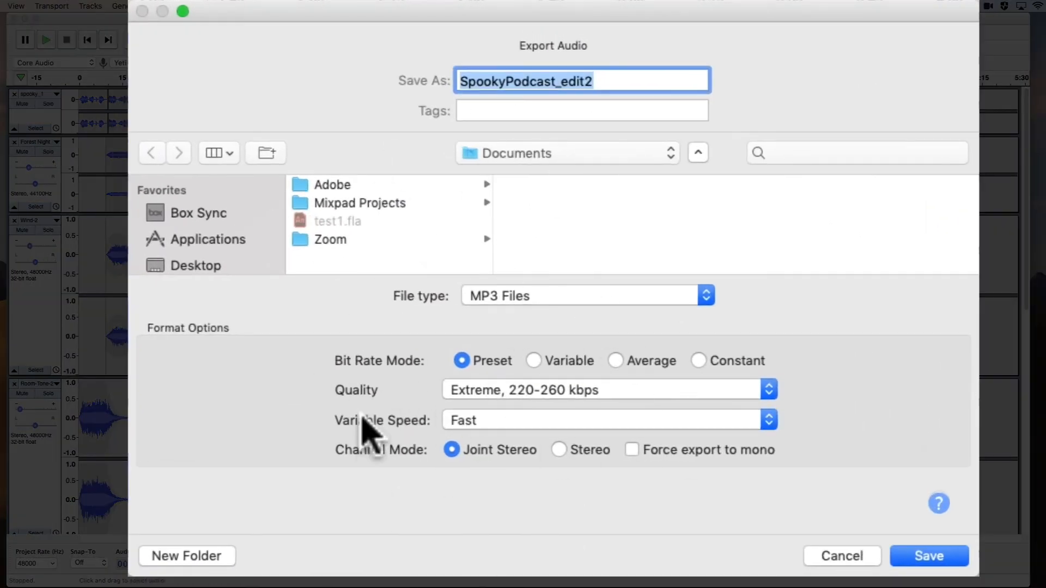
click(656, 390)
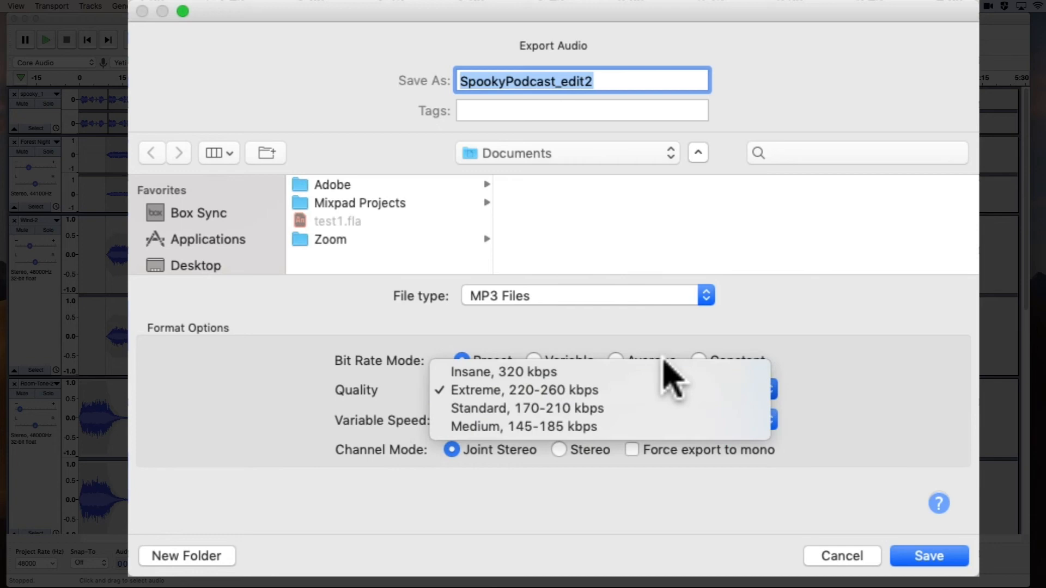
click(668, 372)
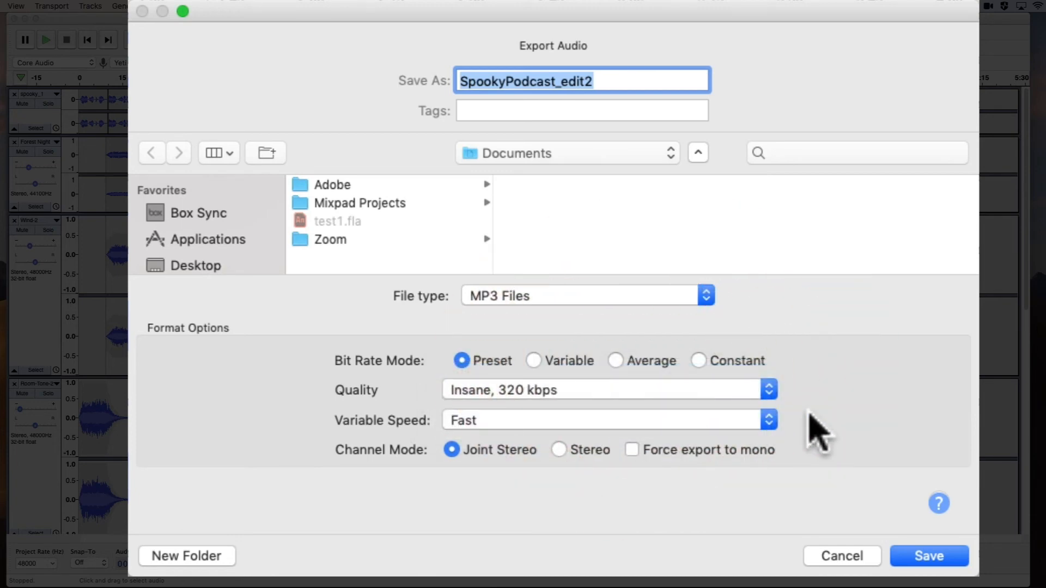
click(765, 391)
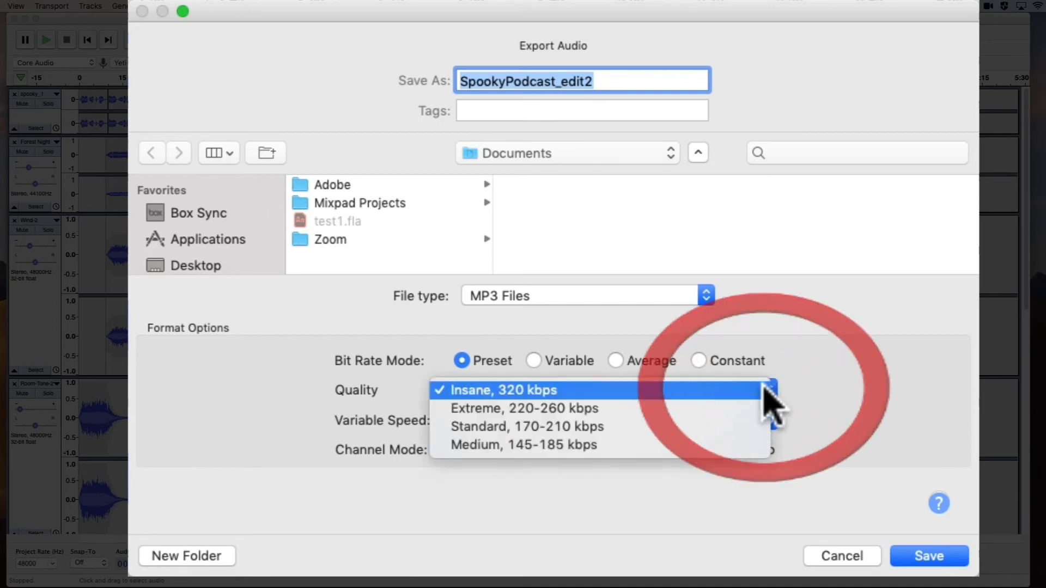
click(730, 389)
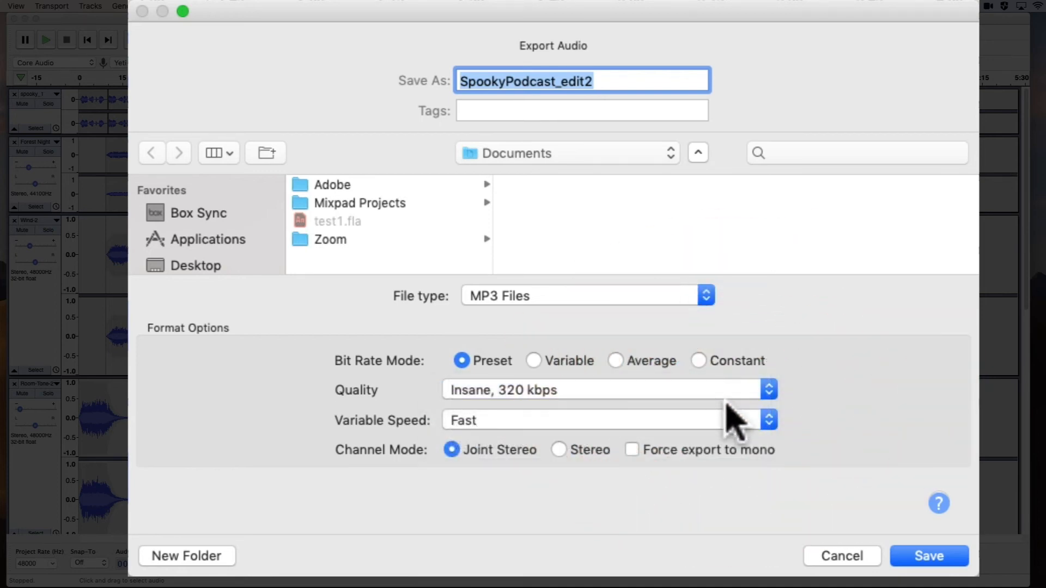
click(747, 422)
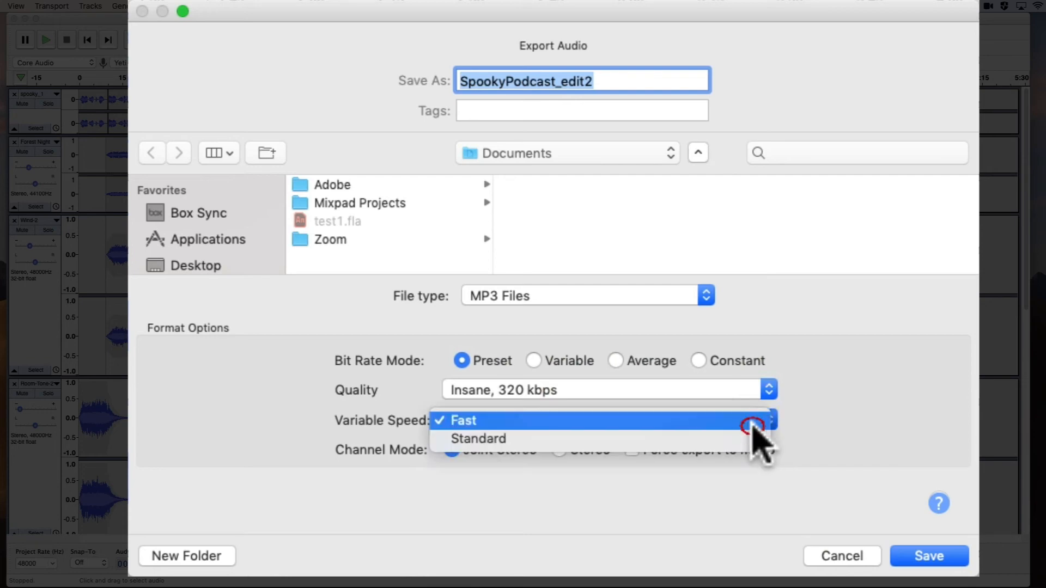
click(834, 444)
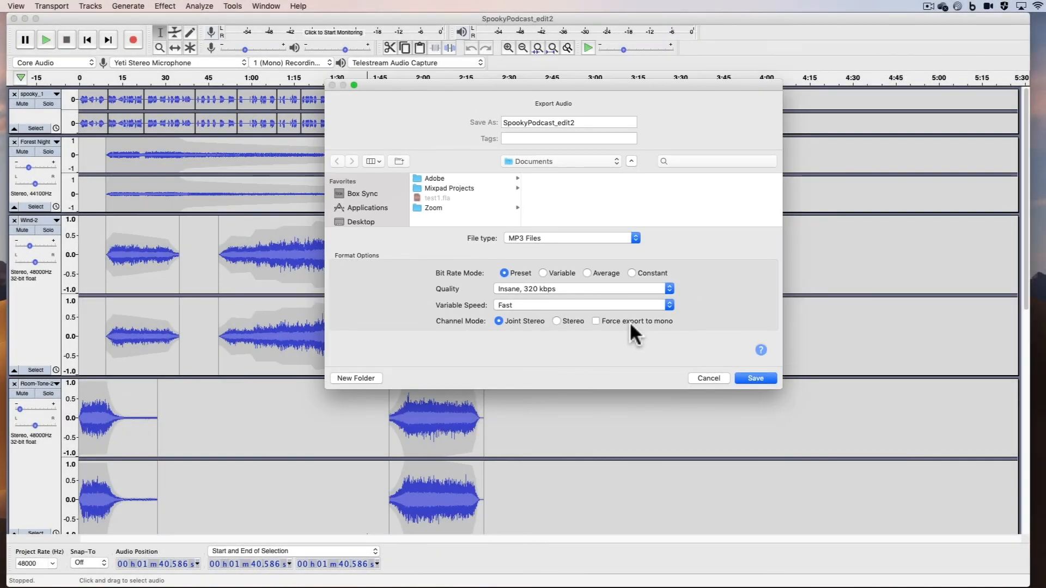
- Save the MP3 export as SpookyPodcast_edit2 to the Desktop folder and accept mixing the tracks down to one stereo file
click(371, 221)
click(749, 381)
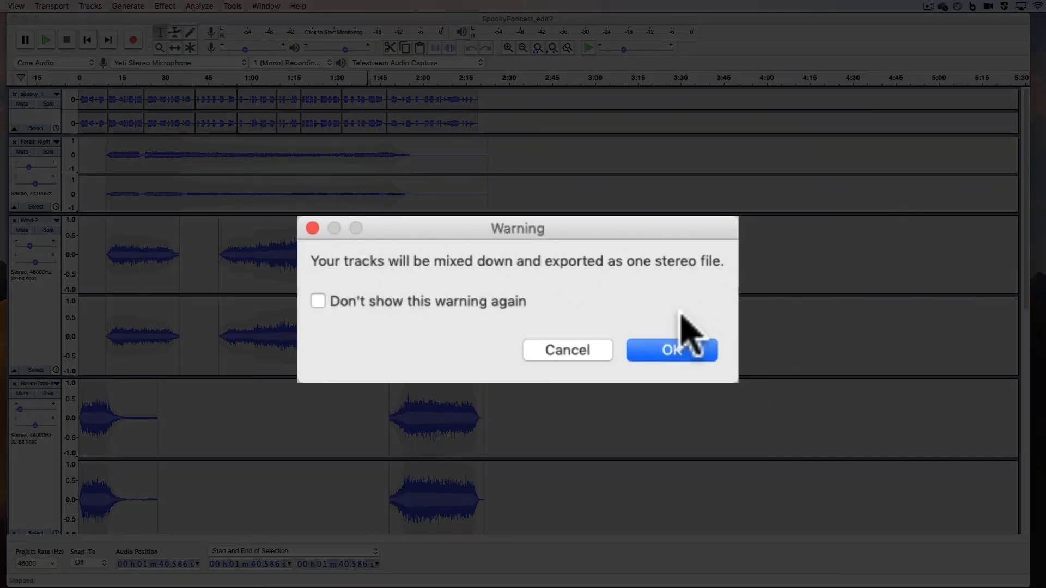
click(674, 350)
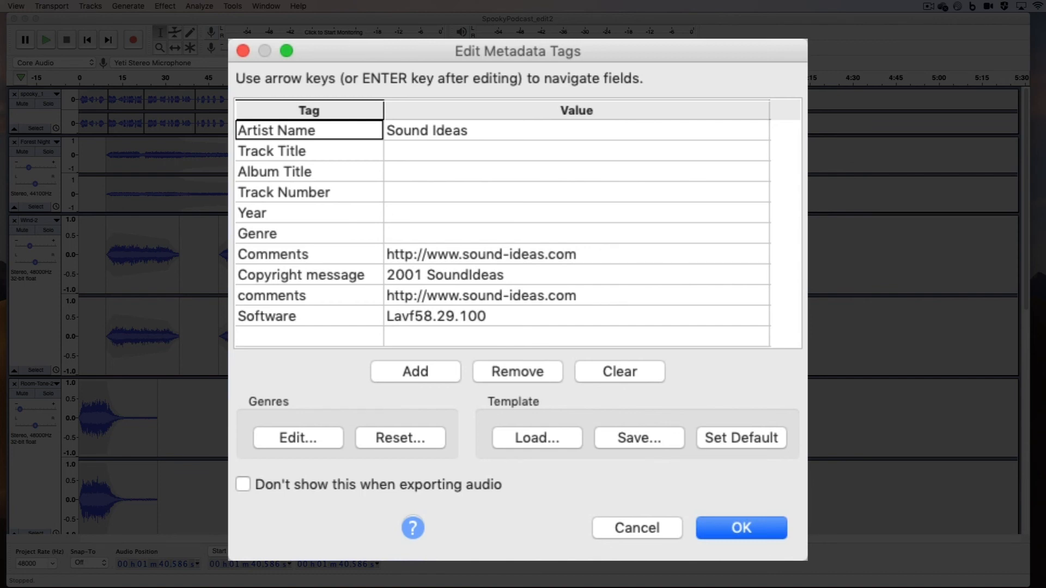
- Clear all metadata tag values and finish the MP3 export
drag(550, 313, 495, 311)
click(617, 372)
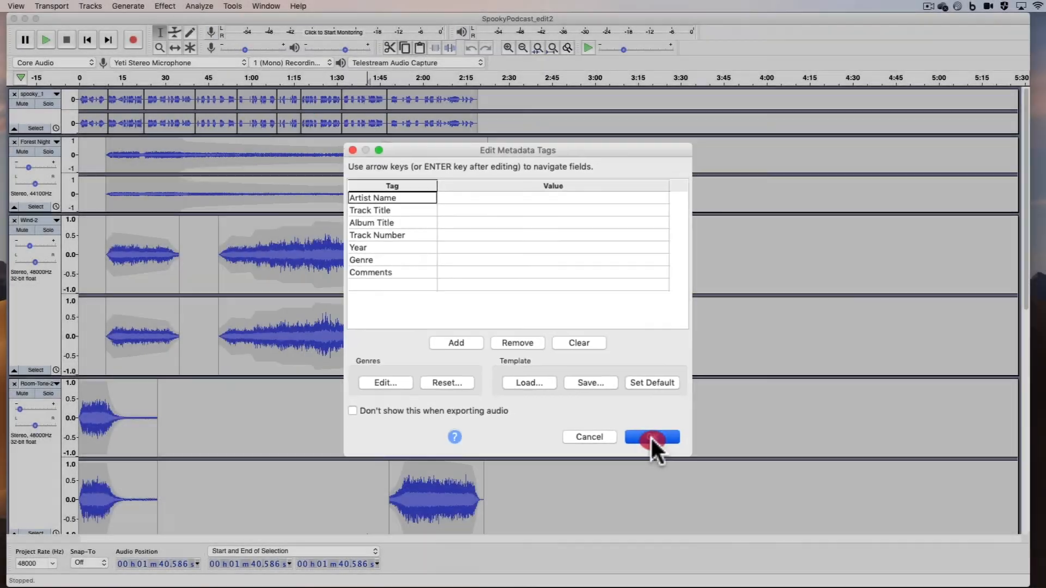
click(651, 436)
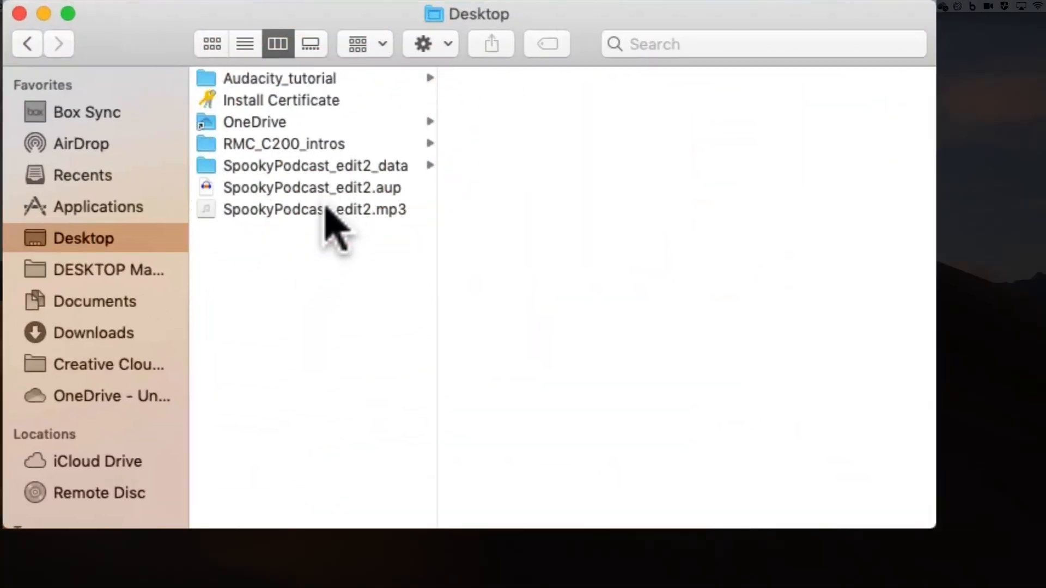
- In Finder, examine the exported MP3, the .aup project file and the SpookyPodcast_edit2_data folder on the Desktop
click(327, 211)
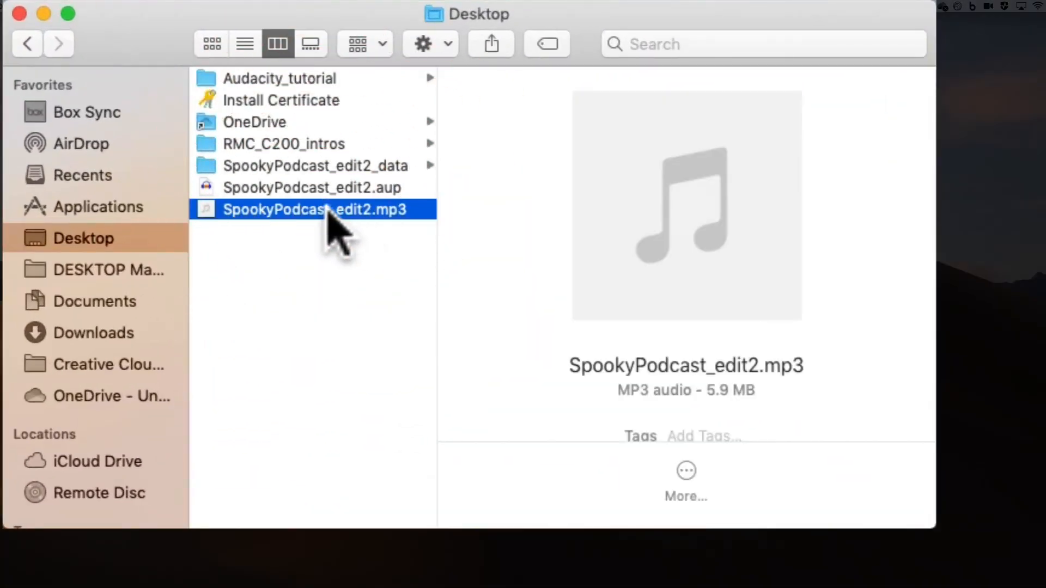
click(405, 189)
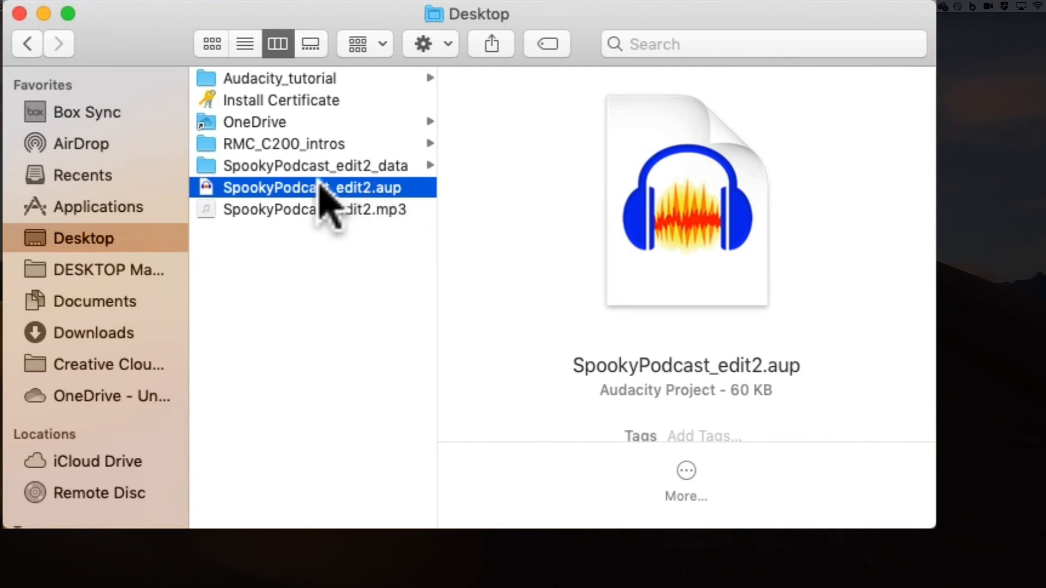
click(335, 167)
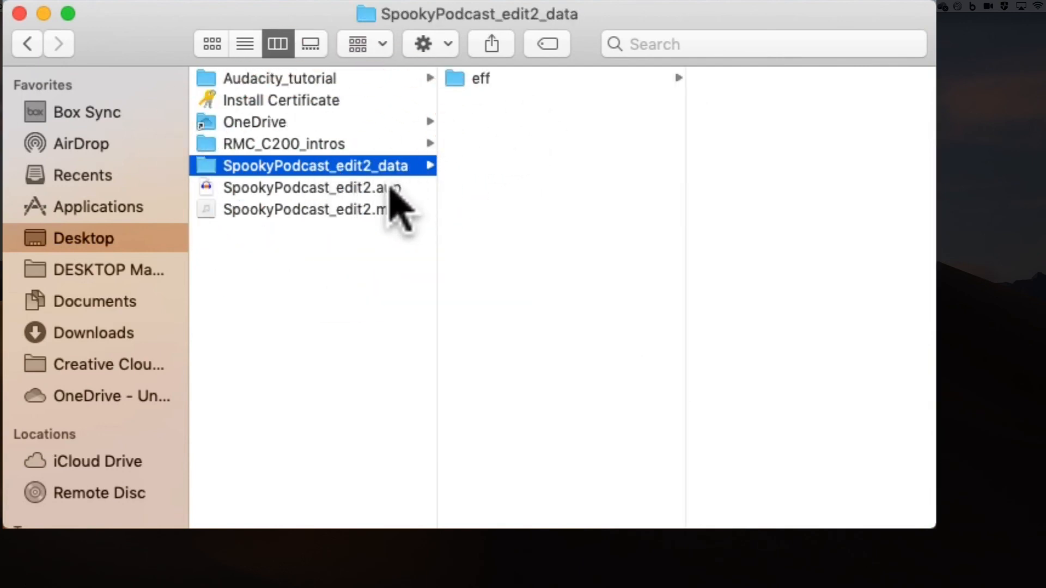
click(390, 189)
click(381, 209)
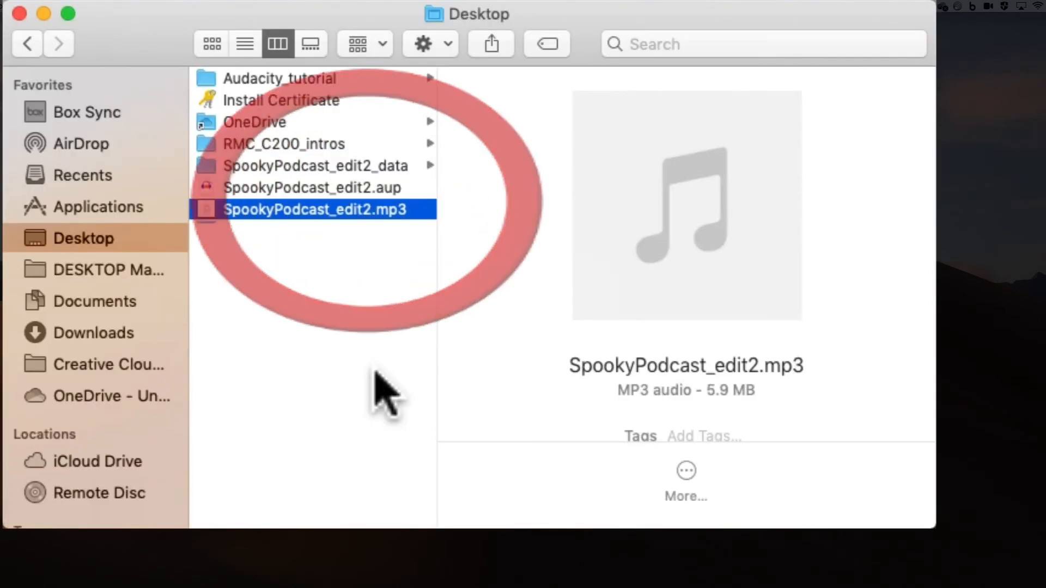
- Create a new folder named my_test_project on the Desktop
key(shift+super+n)
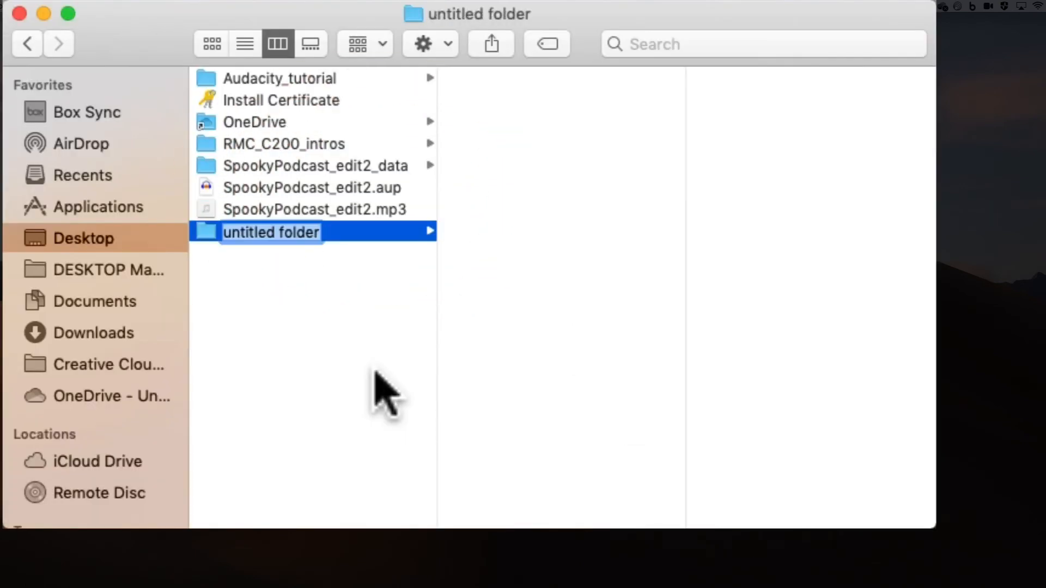
text(my_t)
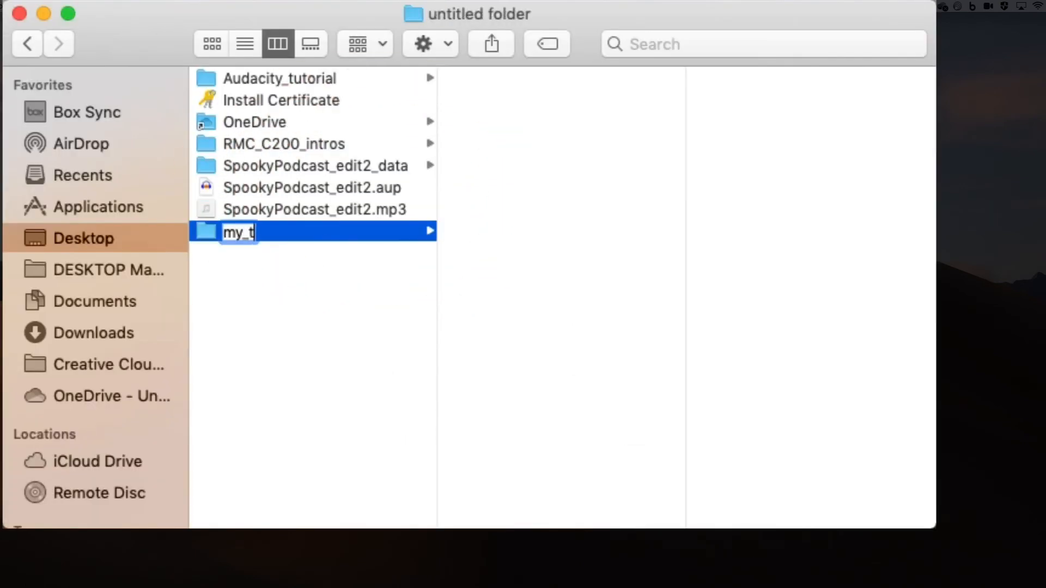
text(est_project)
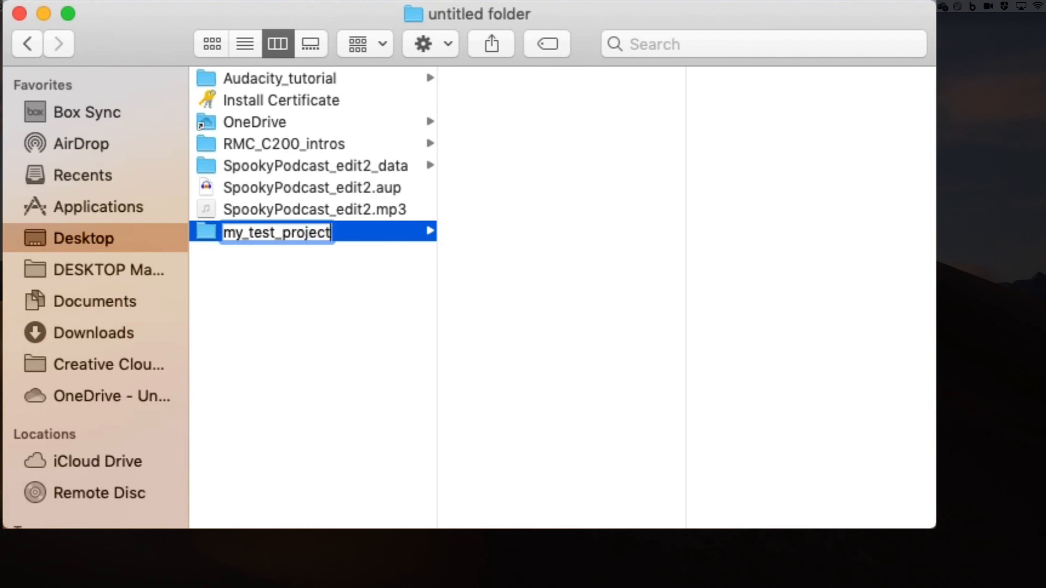
key(Return)
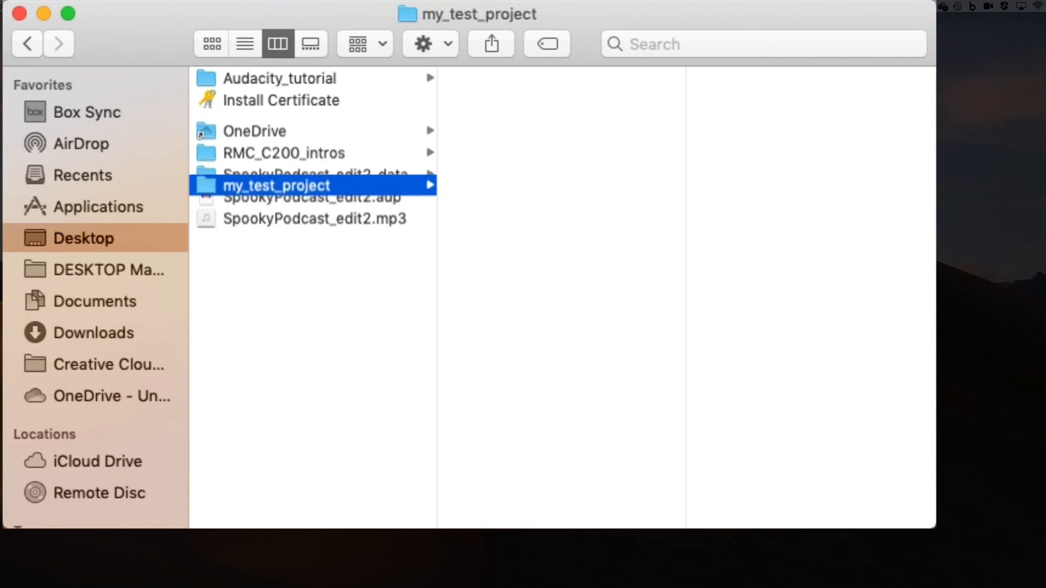
- Move the SpookyPodcast_edit2_data folder, SpookyPodcast_edit2.aup and SpookyPodcast_edit2.mp3 together into the my_test_project folder
click(339, 231)
shift+click(330, 188)
drag(330, 187, 321, 121)
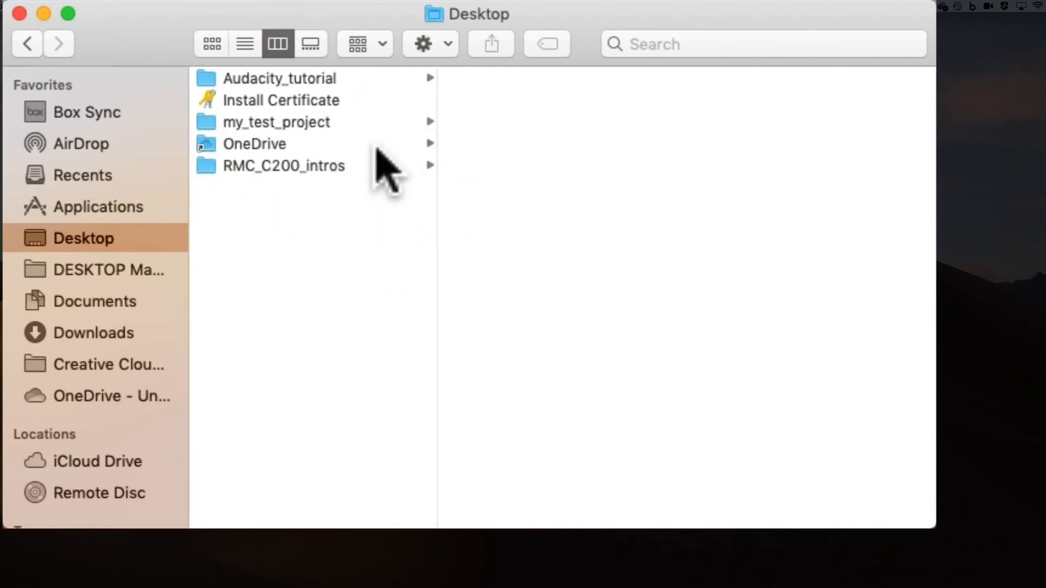
- Open the my_test_project folder and inspect the project file and the MP3 inside it
click(354, 122)
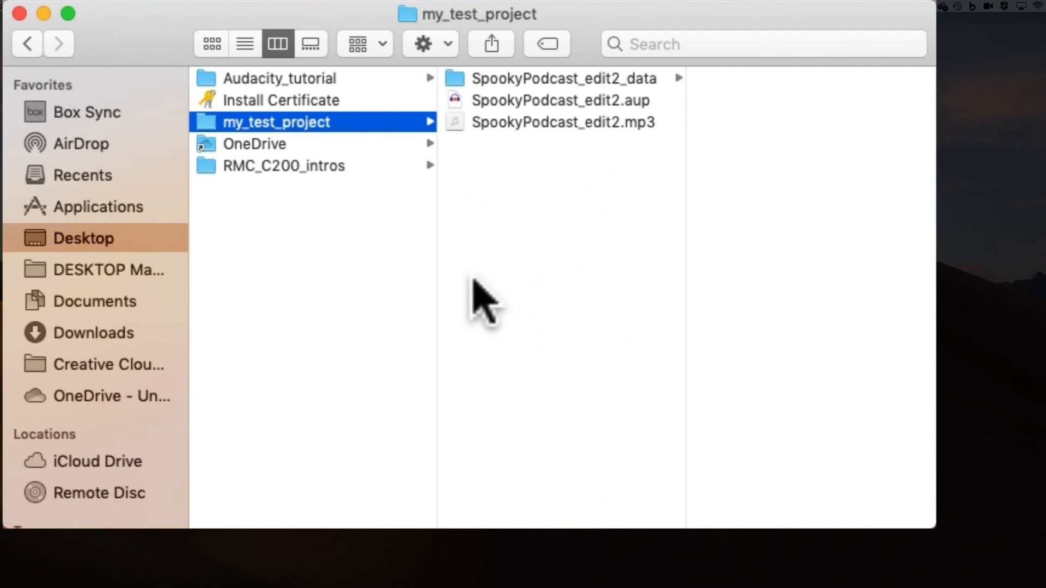
click(607, 103)
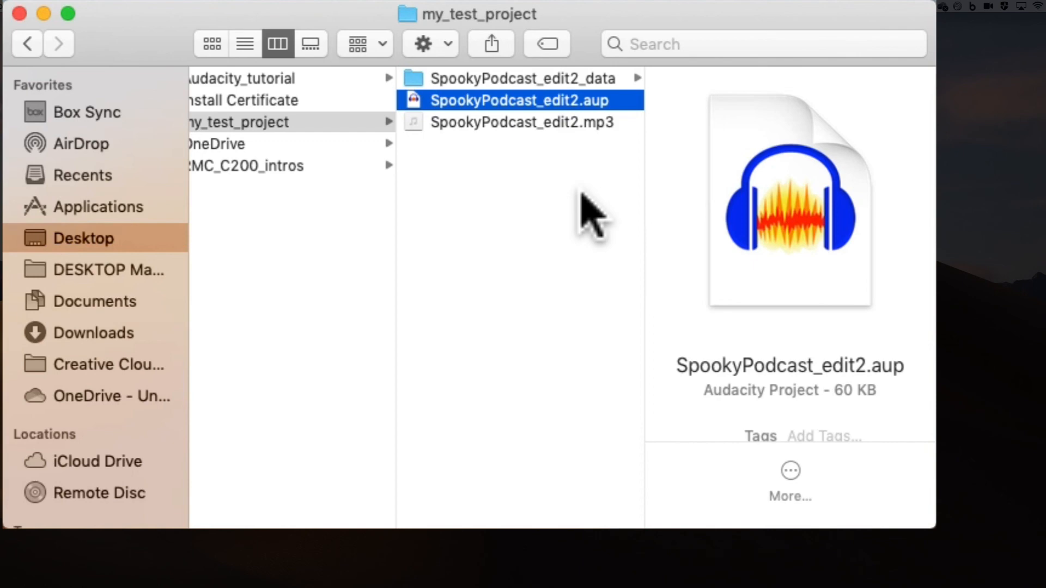
click(562, 122)
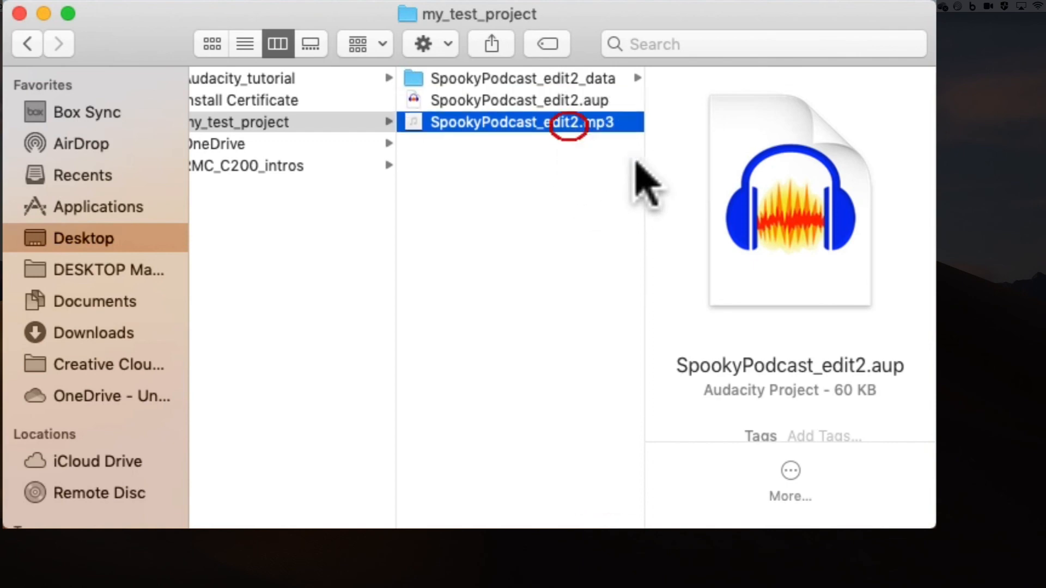